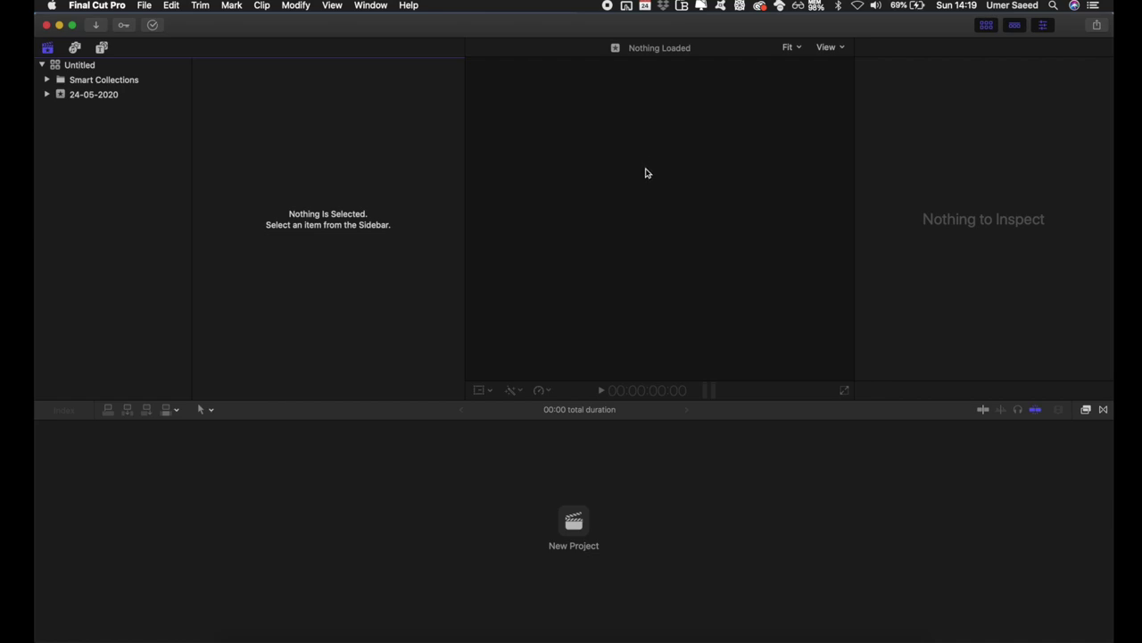
Add a 'Coffee Shop' event to the Untitled library with a new 1080p HD project
{"action": "left_click", "coordinate": [140, 9]}
{"action": "mouse_move", "coordinate": [166, 21]}
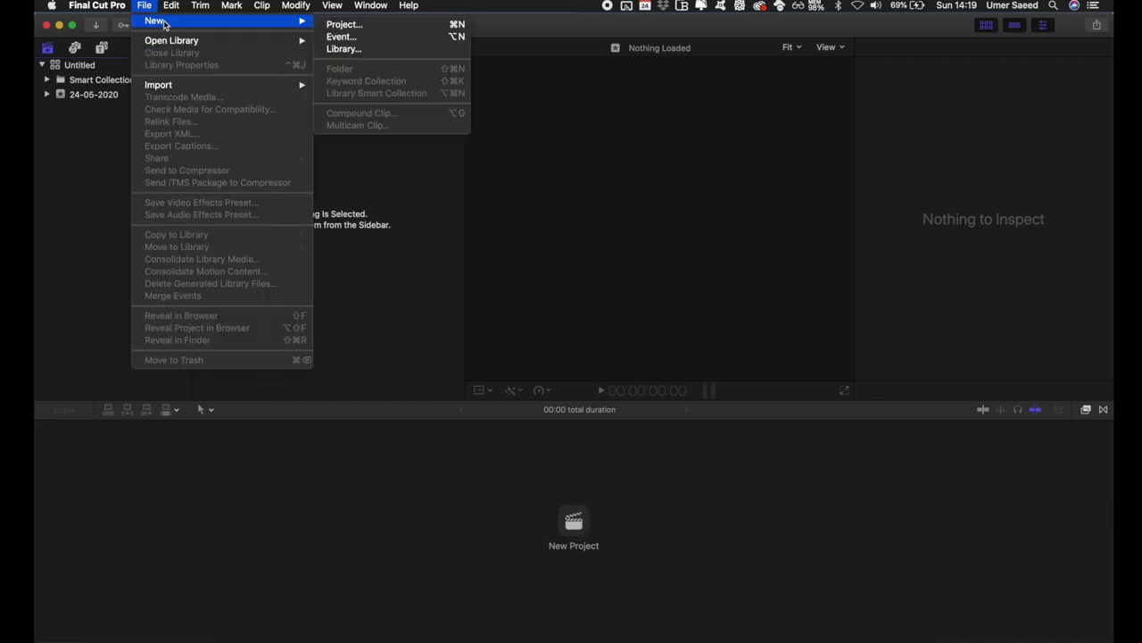
{"action": "left_click", "coordinate": [414, 41]}
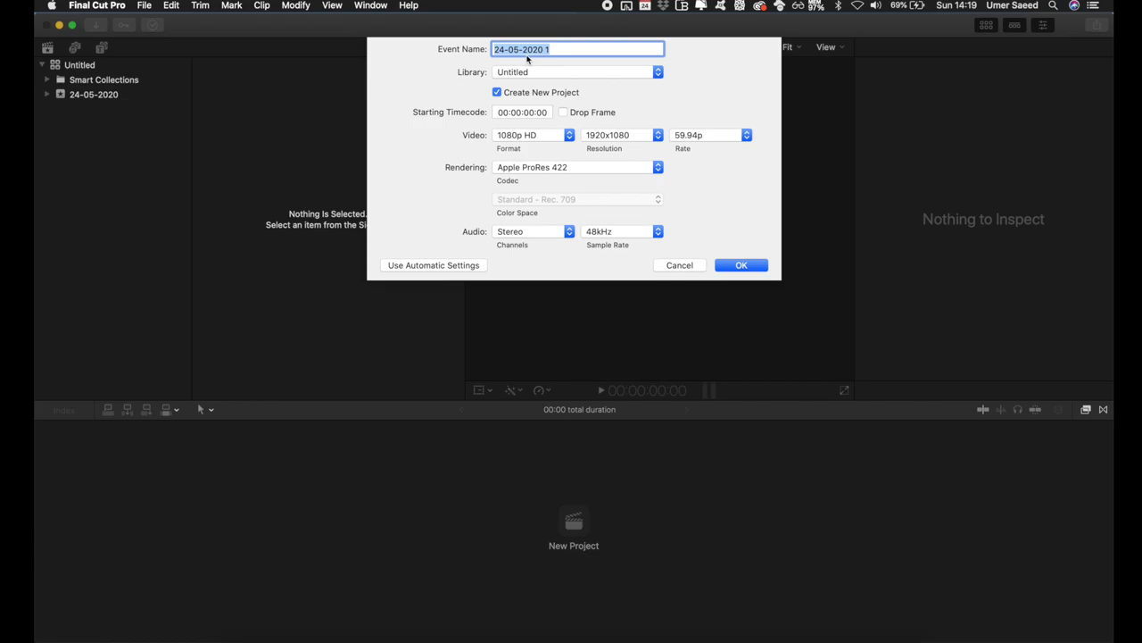
{"action": "type", "text": "Coffee"}
{"action": "left_click", "coordinate": [611, 139]}
{"action": "left_click", "coordinate": [526, 135]}
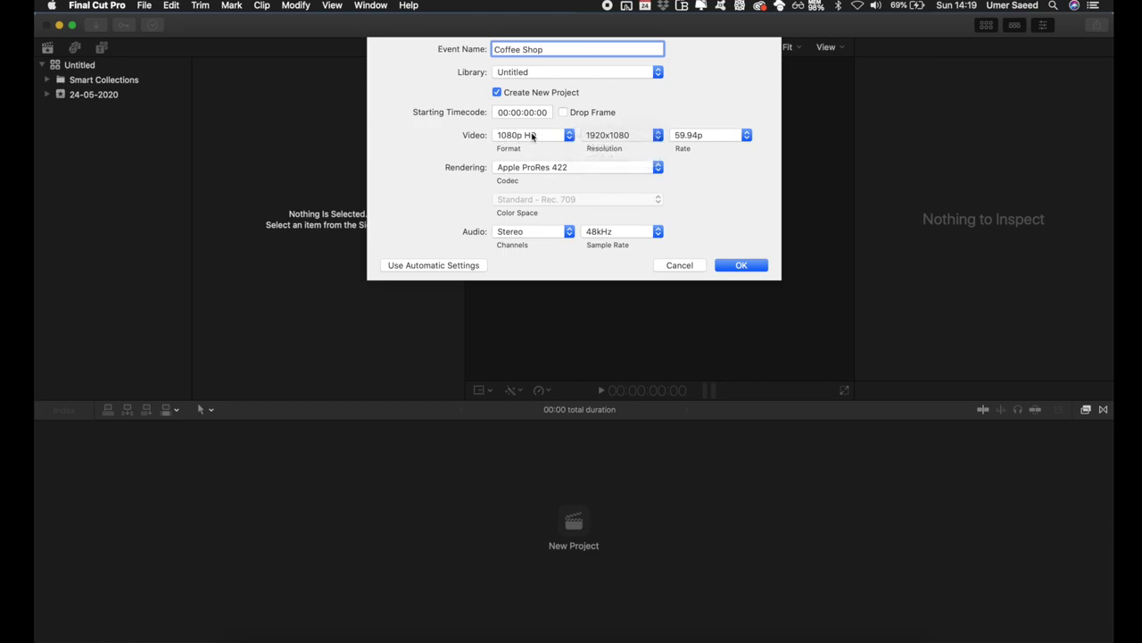
{"action": "left_click", "coordinate": [536, 135]}
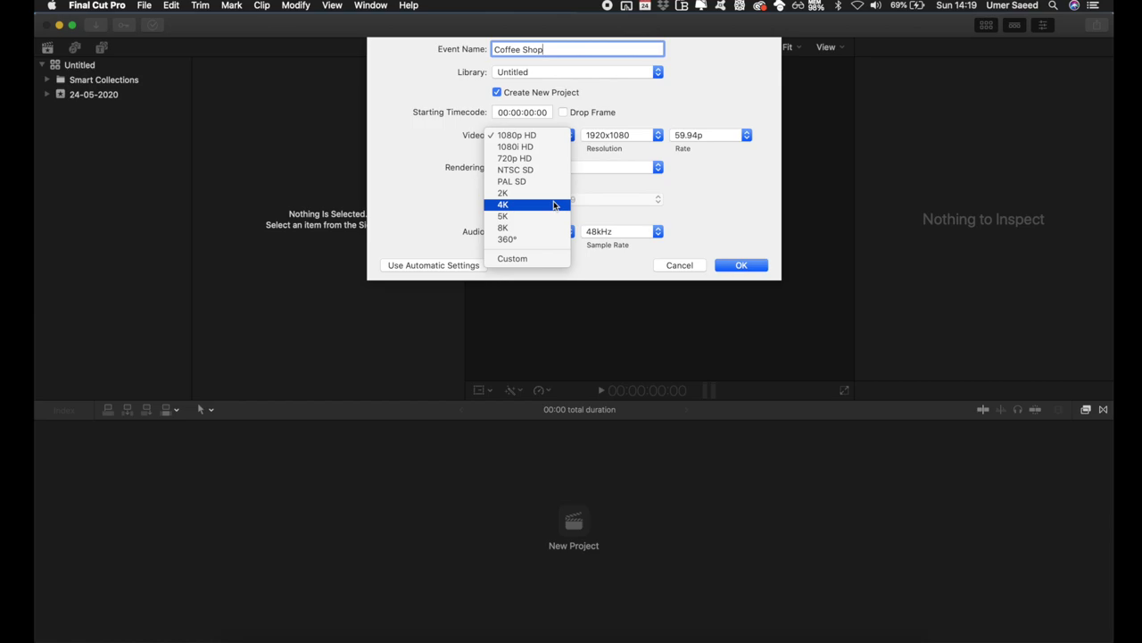
{"action": "left_click", "coordinate": [716, 177]}
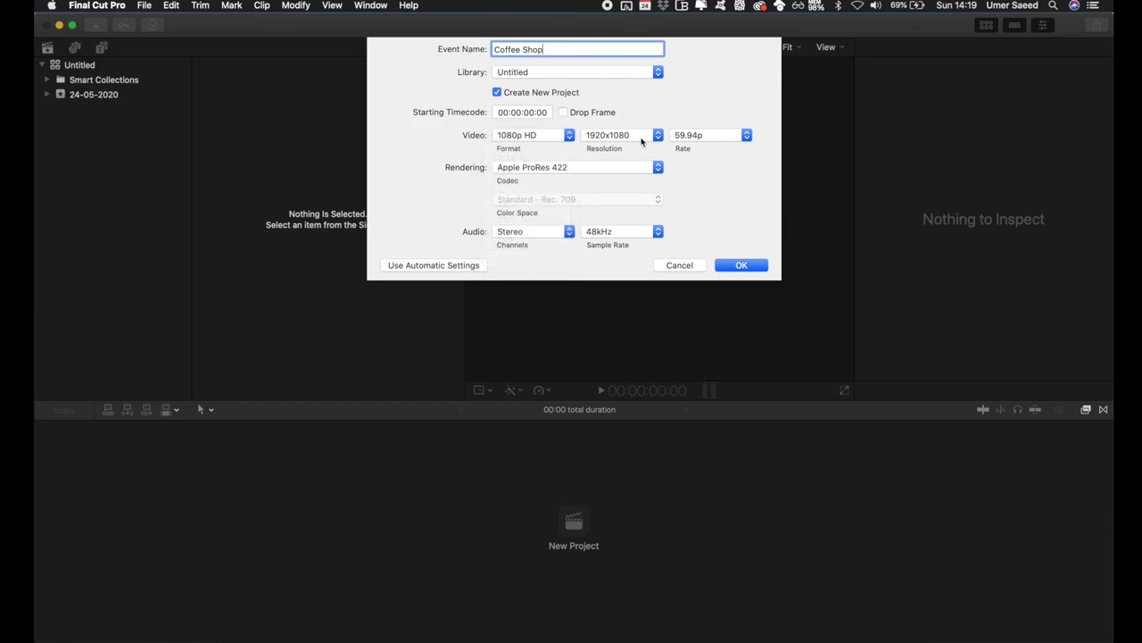
{"action": "left_click", "coordinate": [753, 265]}
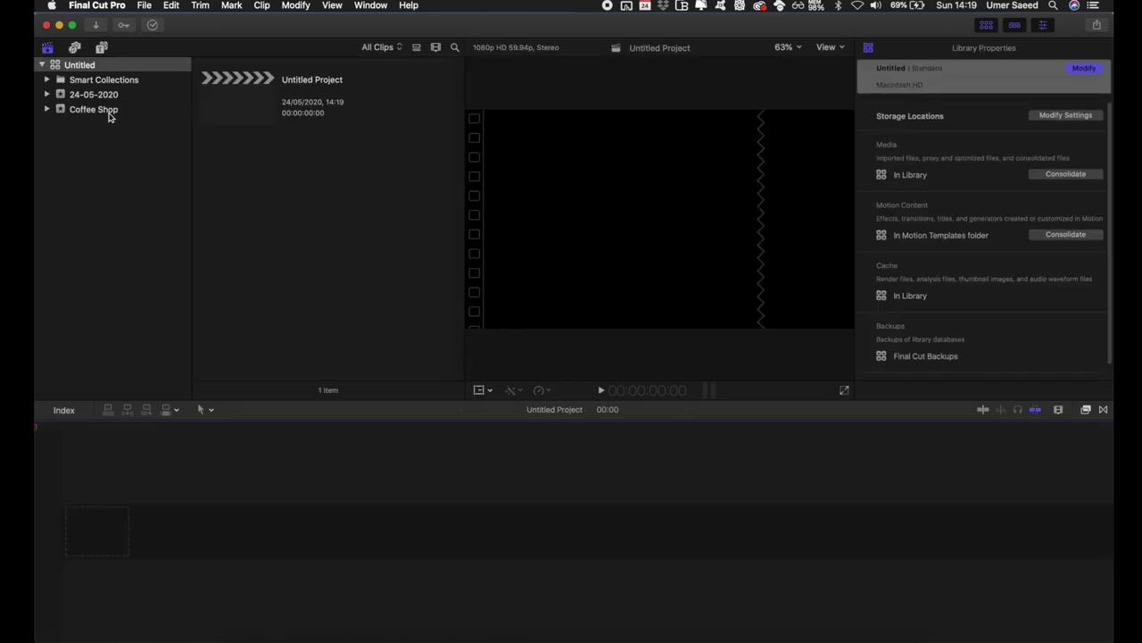
Rename Untitled Project in the Coffee Shop event to 'Coffee Shop Clips'
{"action": "left_click", "coordinate": [104, 111]}
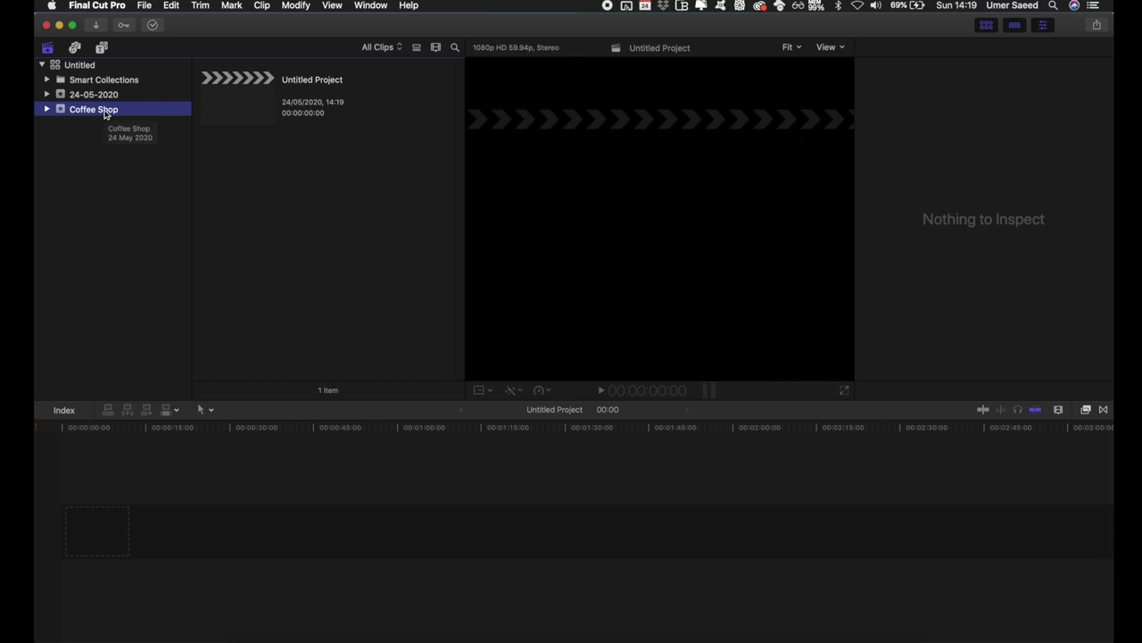
{"action": "left_click", "coordinate": [328, 82]}
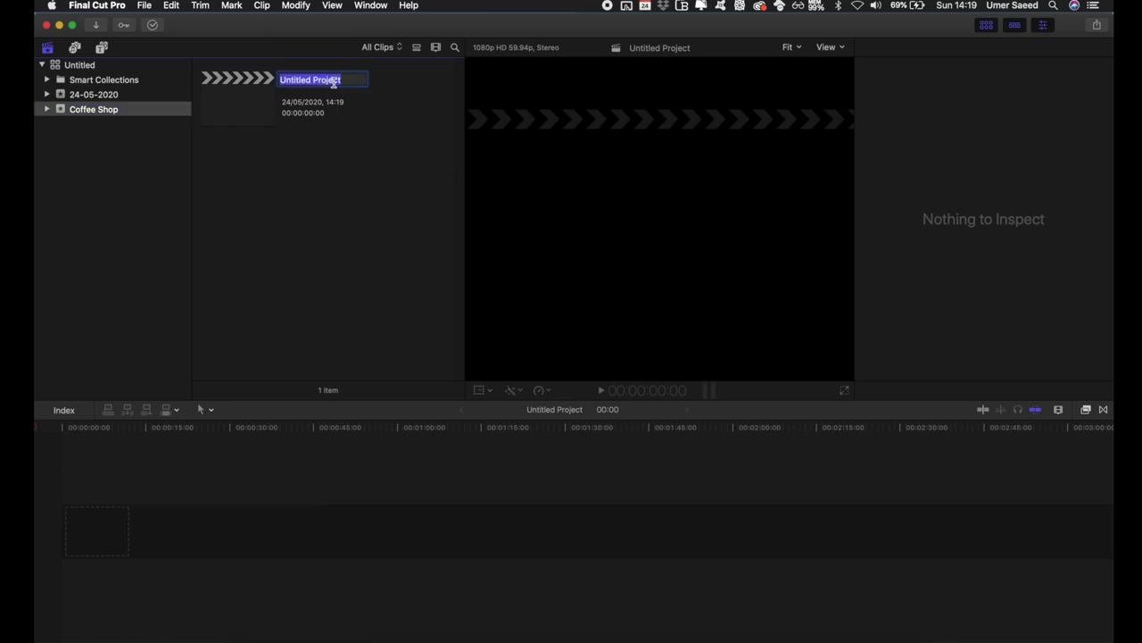
{"action": "type", "text": "Coffee Shop Clips"}
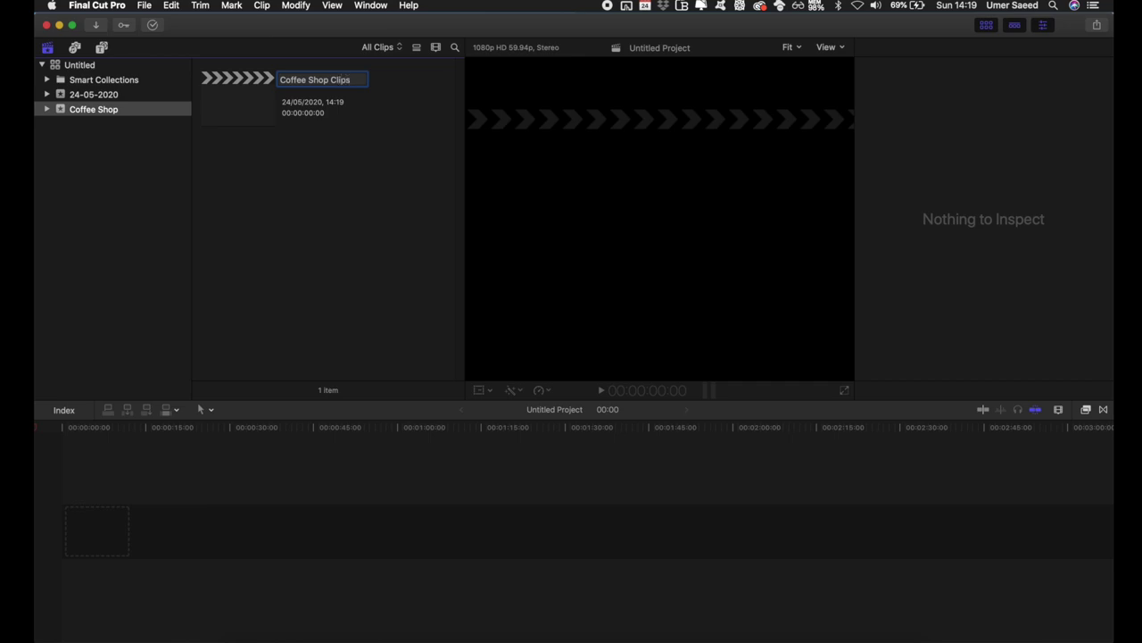
{"action": "key", "text": "Return"}
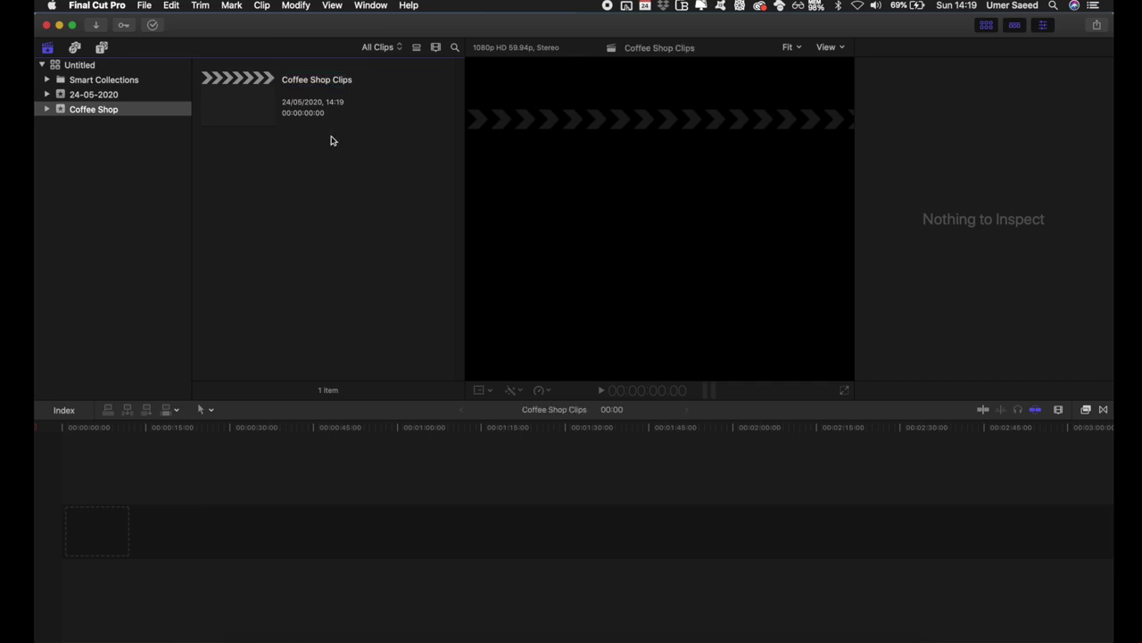
Import Clip 1 through Clip 4 from the Coffee Day folder into Coffee Shop, skipping the music file
{"action": "left_click", "coordinate": [144, 5]}
{"action": "mouse_move", "coordinate": [173, 86]}
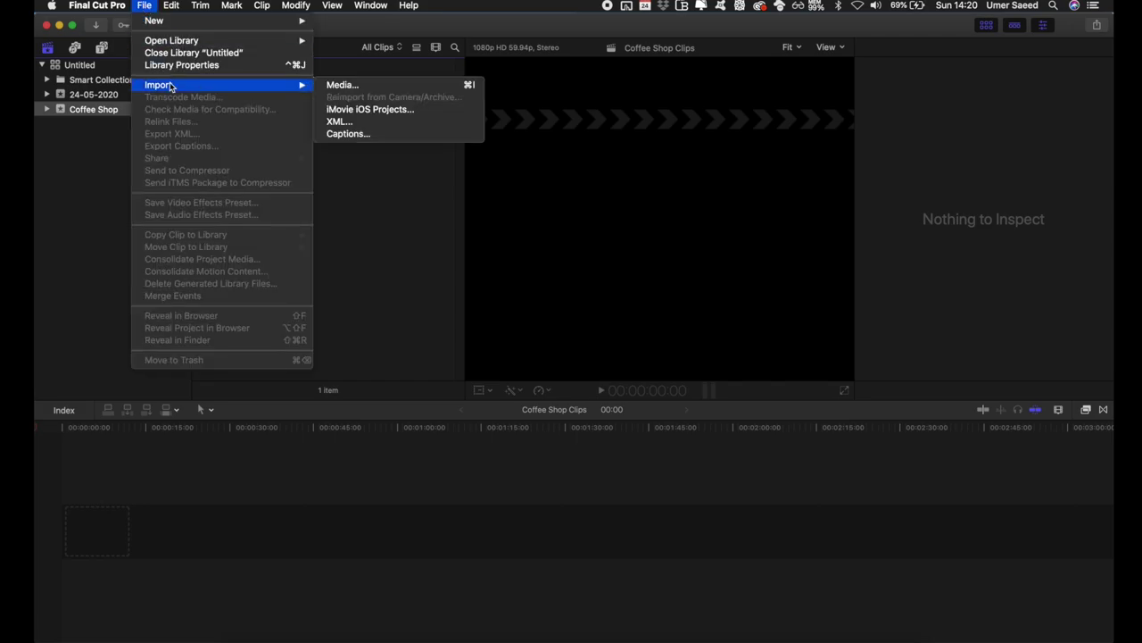
{"action": "left_click", "coordinate": [341, 84]}
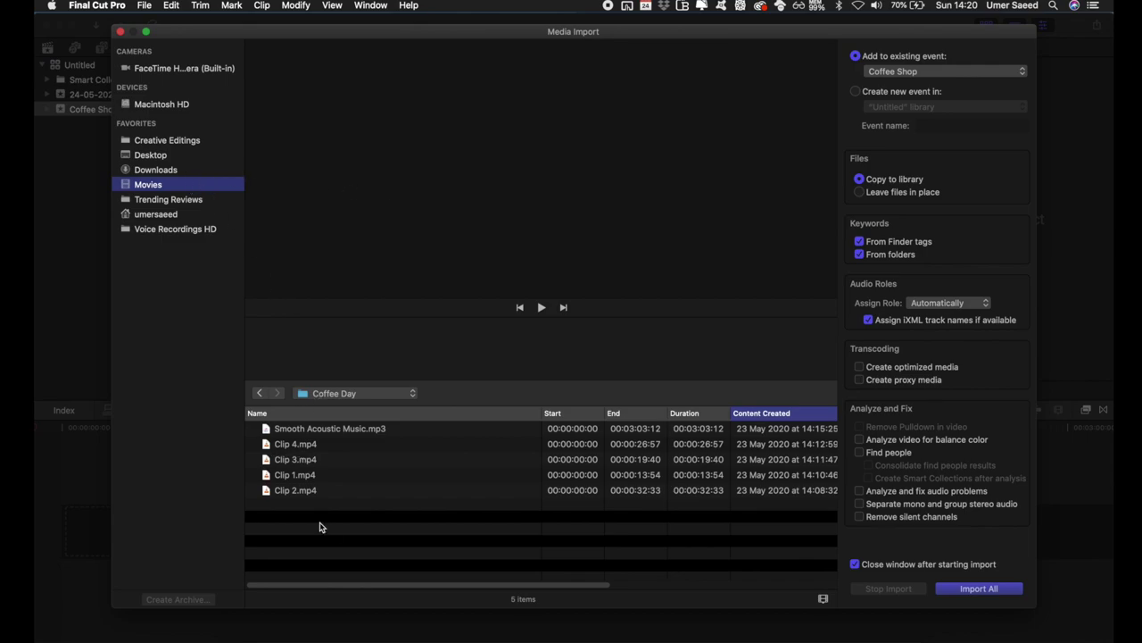
{"action": "left_click_drag", "start_coordinate": [317, 516], "coordinate": [295, 449]}
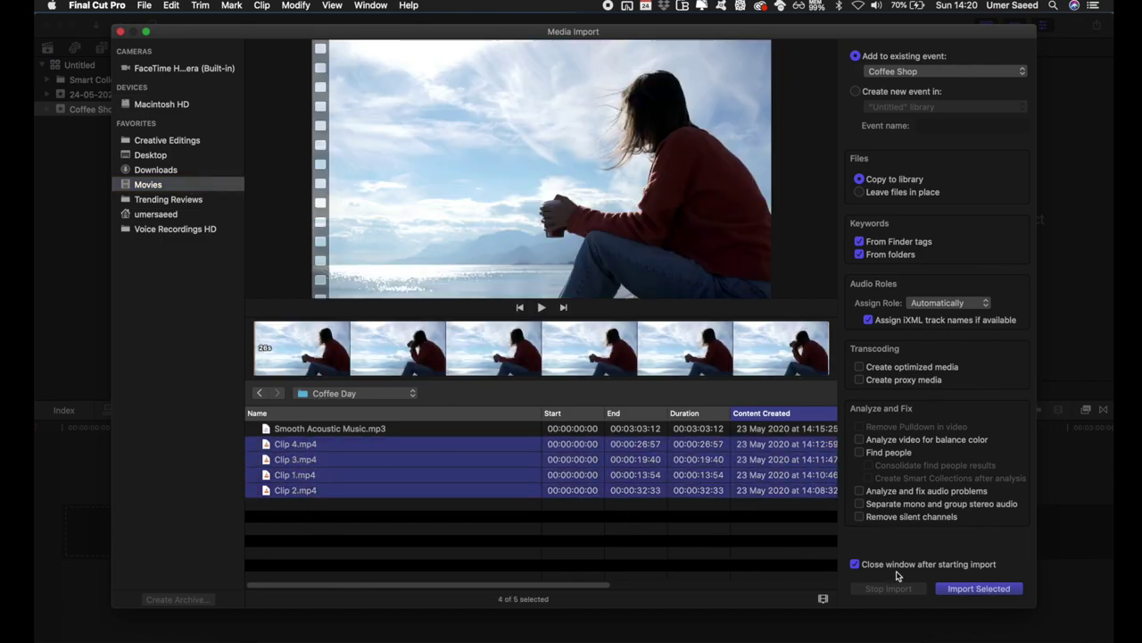
{"action": "left_click", "coordinate": [960, 589]}
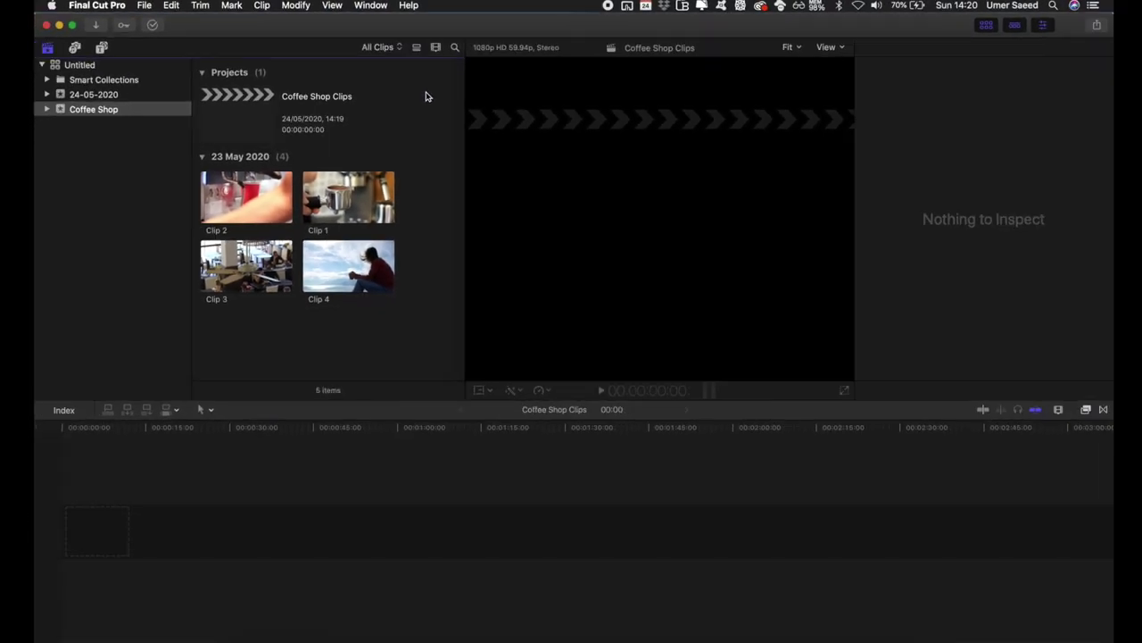
Set browser filmstrip duration to All and make the clip thumbnails smaller
{"action": "left_click", "coordinate": [436, 47]}
{"action": "left_click_drag", "start_coordinate": [442, 97], "coordinate": [388, 102]}
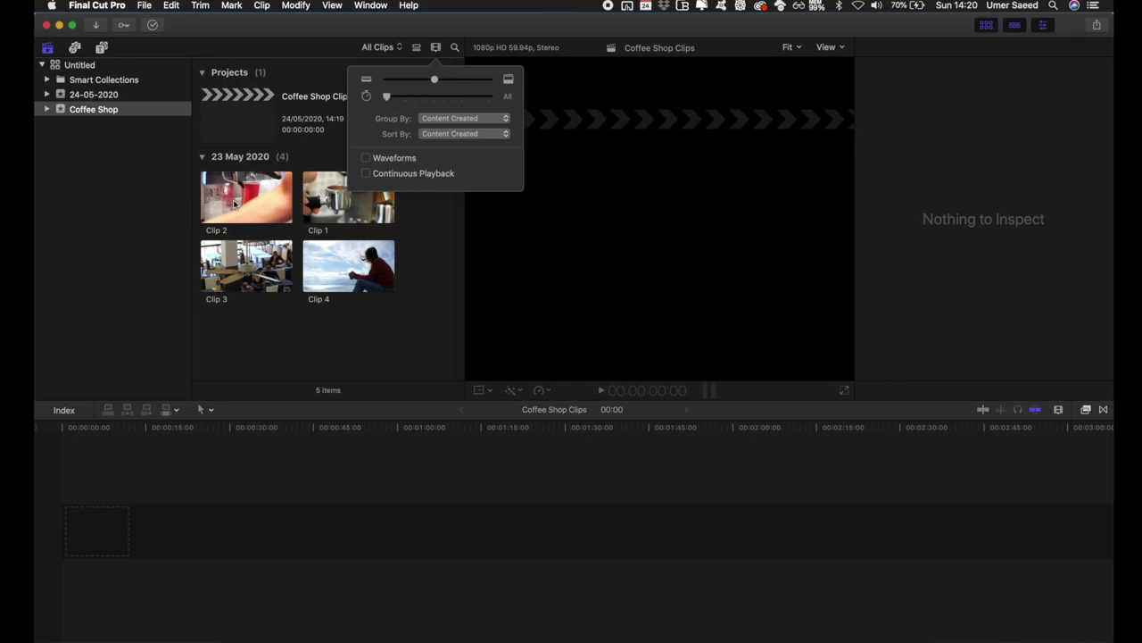
{"action": "left_click_drag", "start_coordinate": [436, 79], "coordinate": [414, 113]}
{"action": "left_click", "coordinate": [408, 262]}
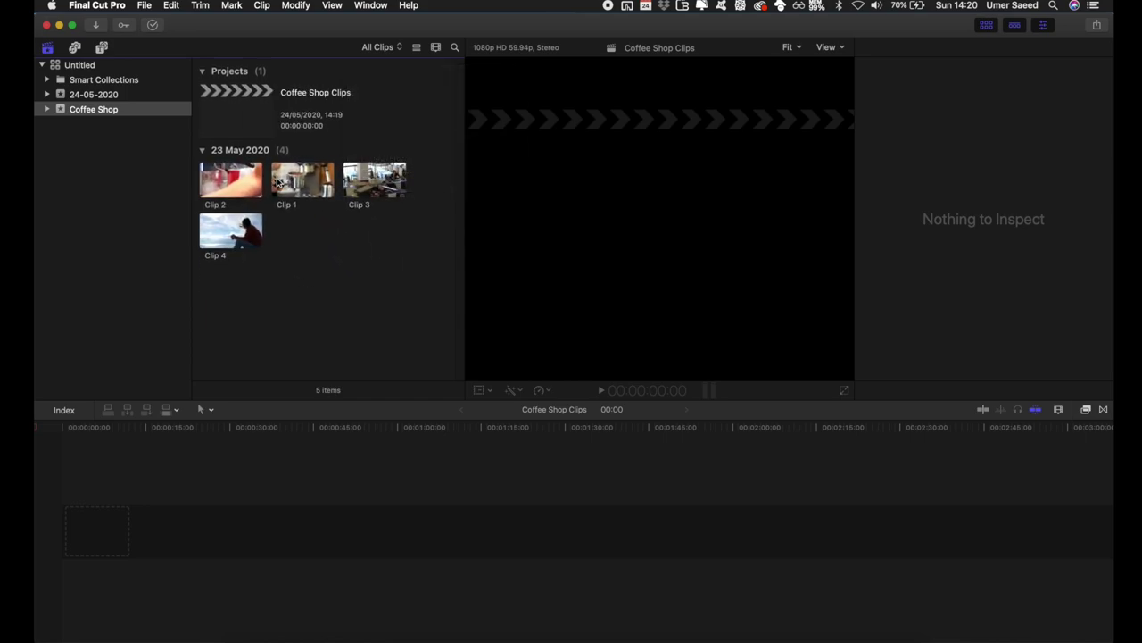
Put Clip 1 at the timeline start, then append Clips 2, 3 and 4 in order
{"action": "left_click", "coordinate": [303, 183]}
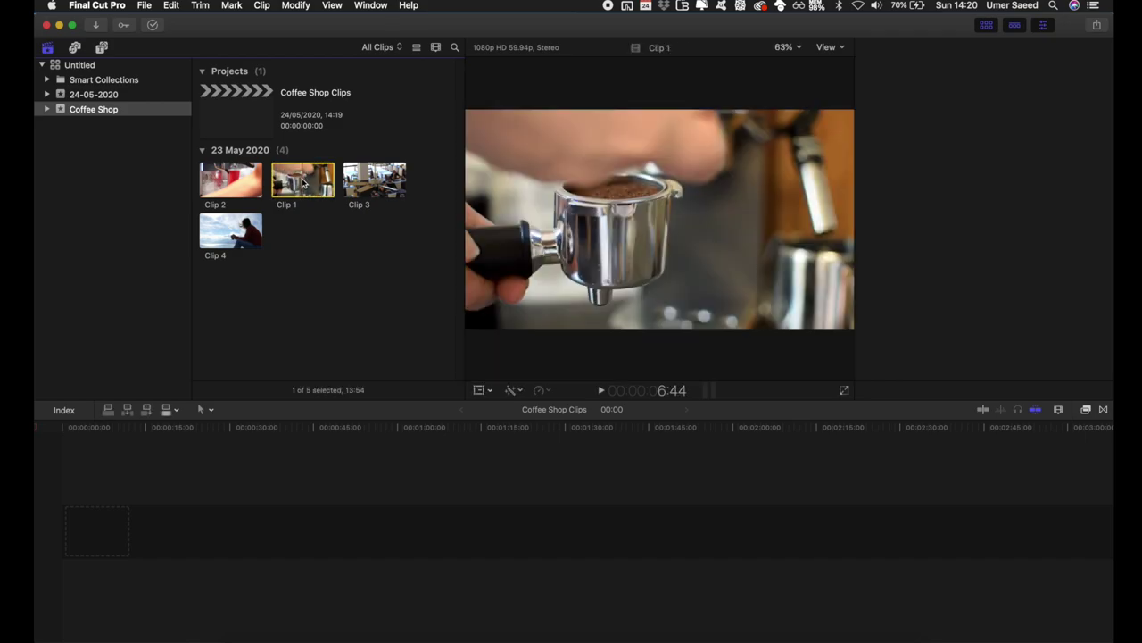
{"action": "left_click_drag", "start_coordinate": [305, 185], "coordinate": [107, 534]}
{"action": "key", "text": "super+6"}
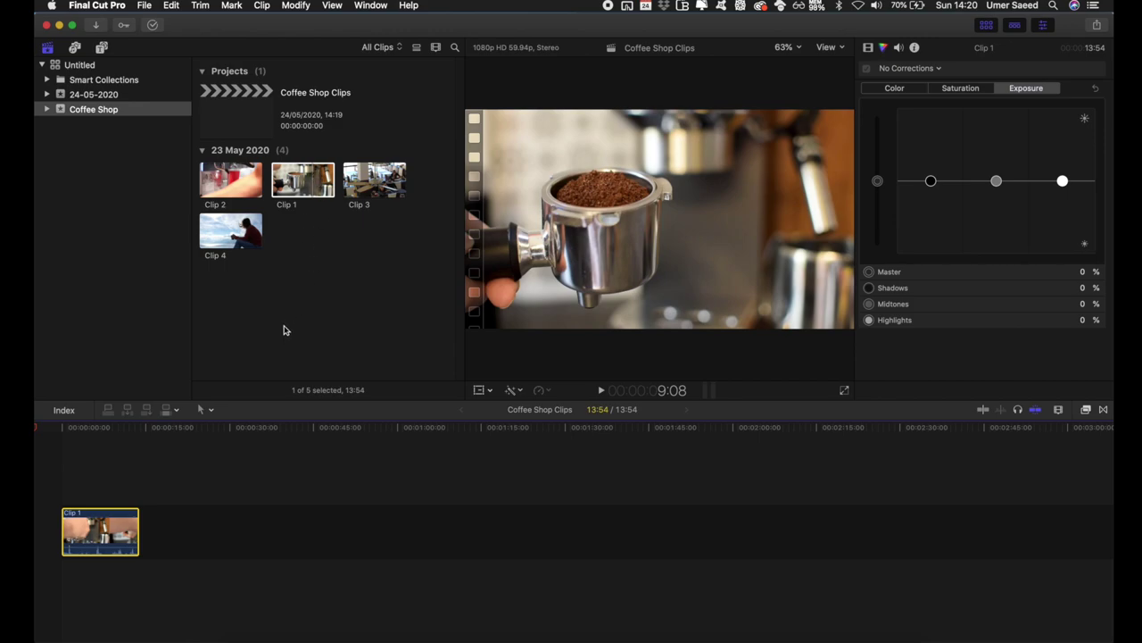
{"action": "left_click", "coordinate": [229, 175]}
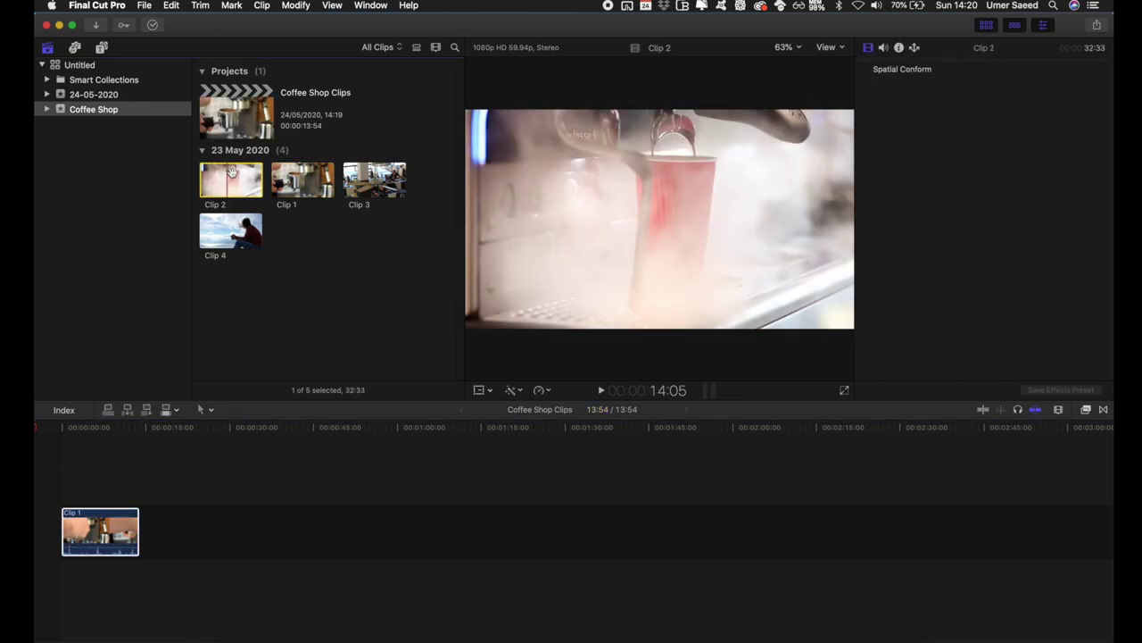
{"action": "key", "text": "e"}
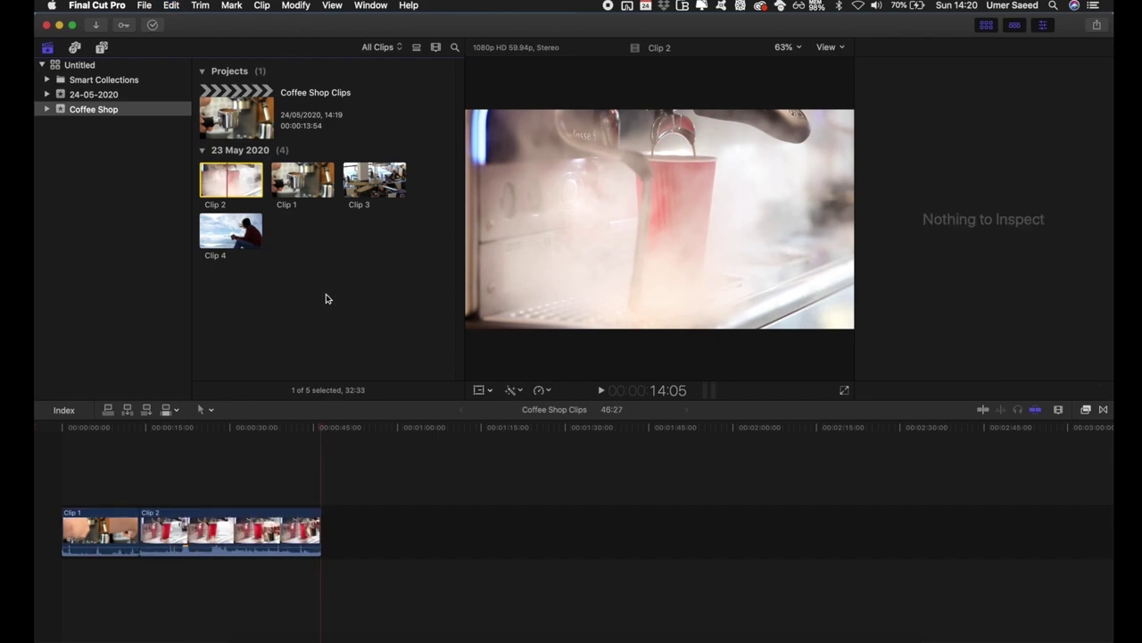
{"action": "left_click", "coordinate": [369, 183]}
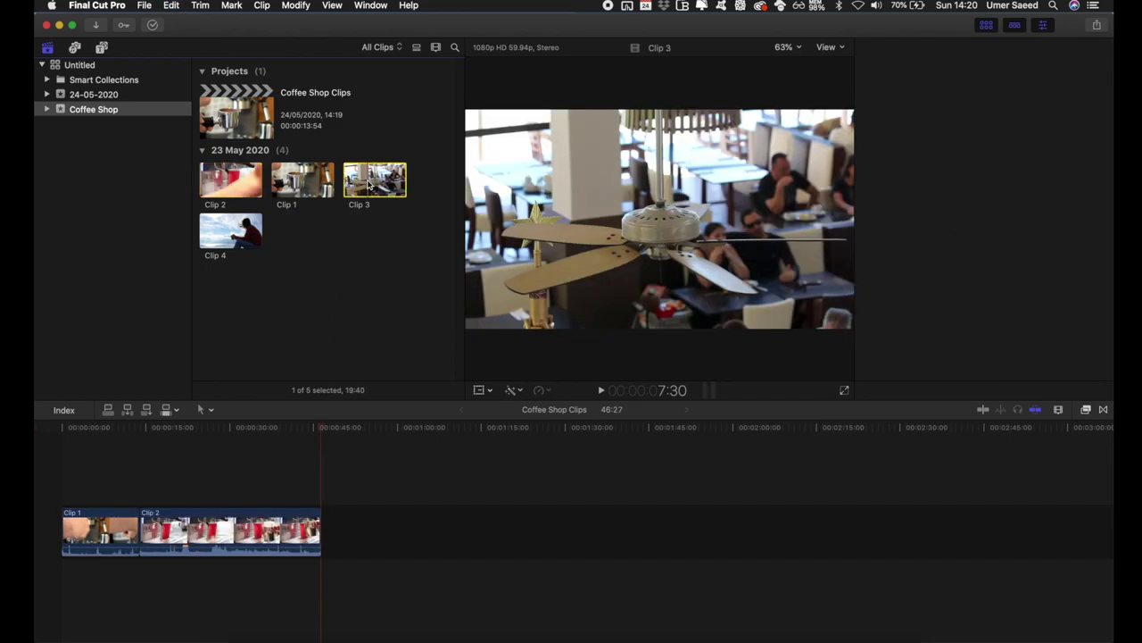
{"action": "key", "text": "e"}
{"action": "left_click", "coordinate": [223, 226]}
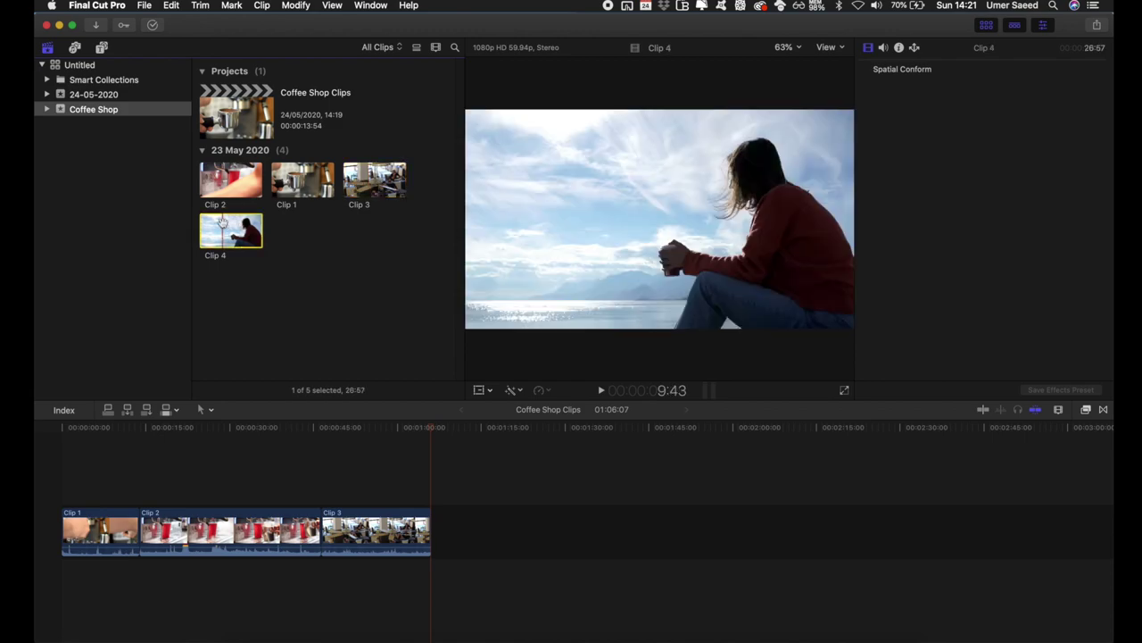
{"action": "key", "text": "e"}
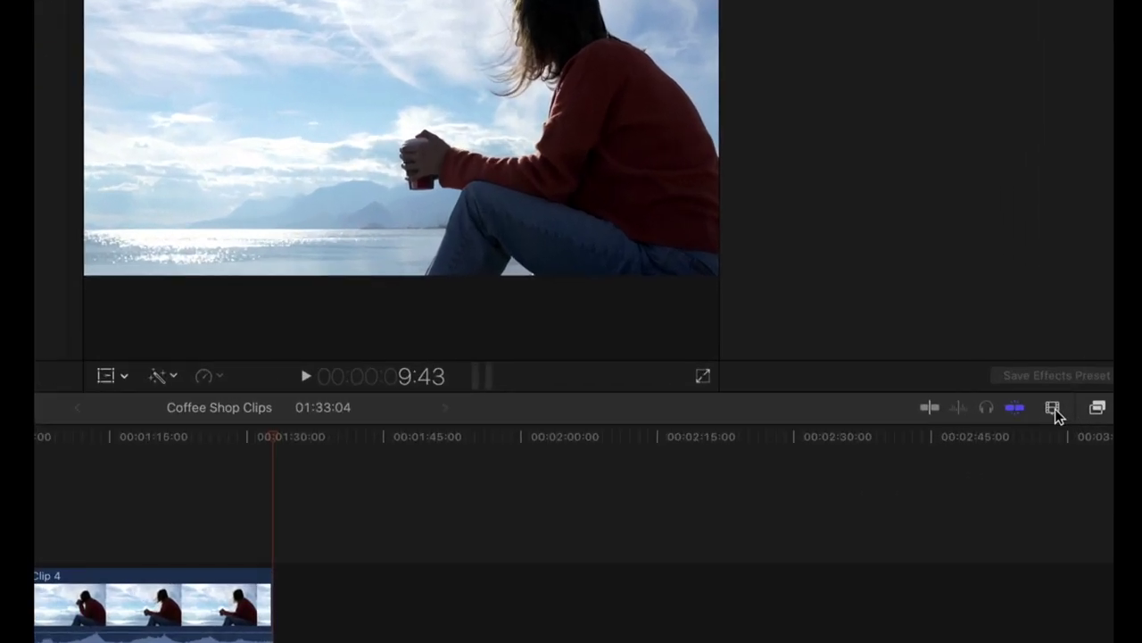
Make timeline clips taller with larger waveforms and zoom in so the four clips spread wider
{"action": "left_click", "coordinate": [1053, 411]}
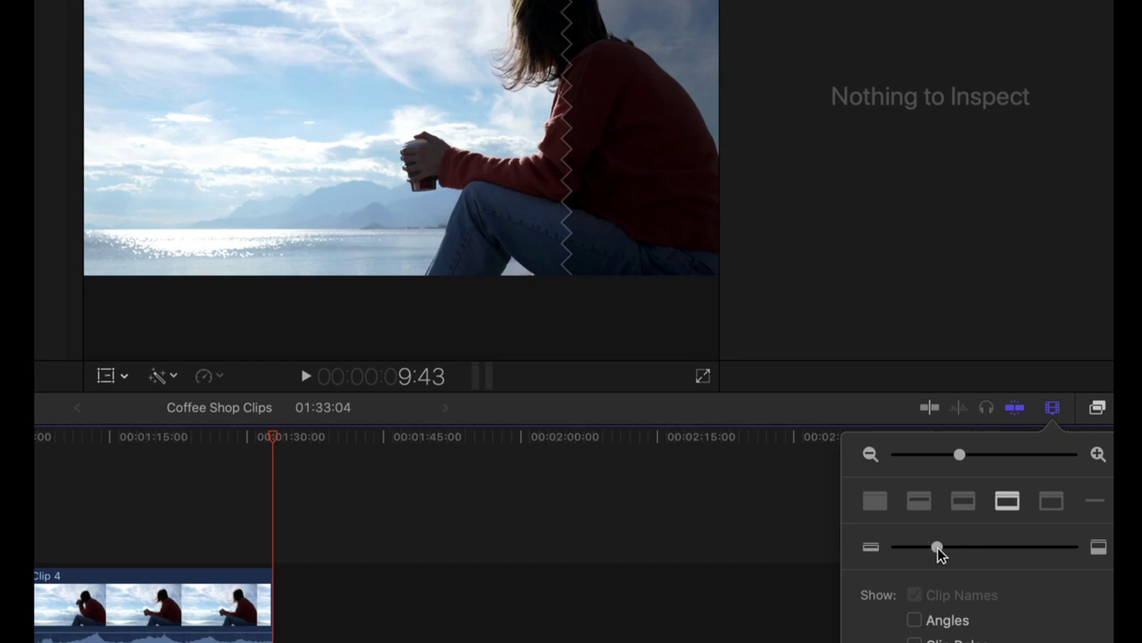
{"action": "left_click_drag", "start_coordinate": [937, 548], "coordinate": [974, 548]}
{"action": "left_click", "coordinate": [967, 502]}
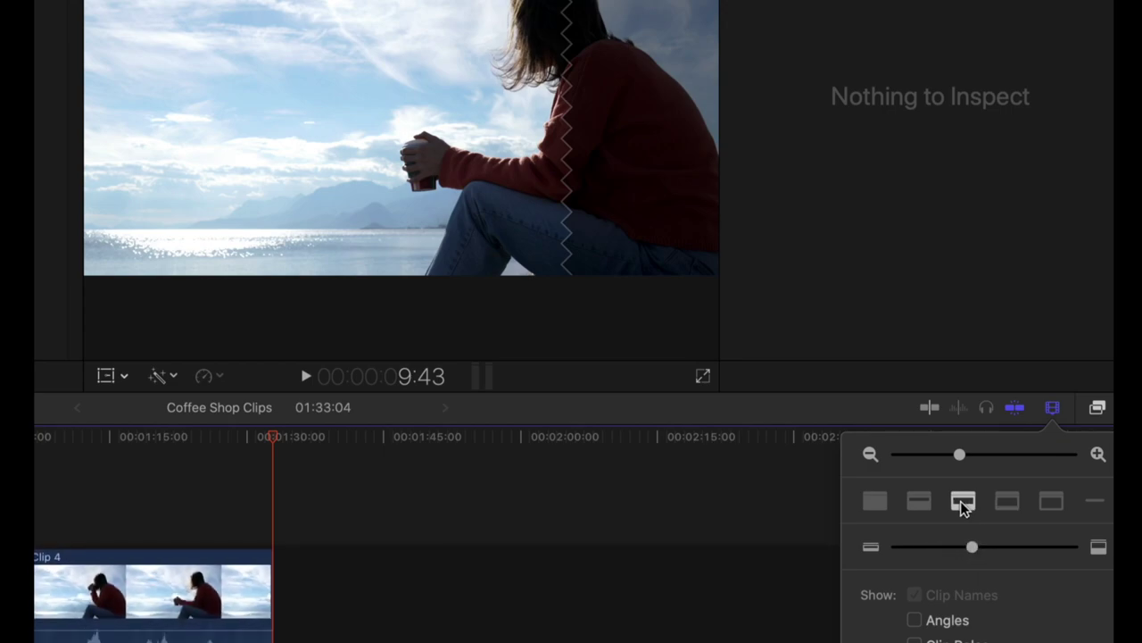
{"action": "left_click", "coordinate": [922, 502]}
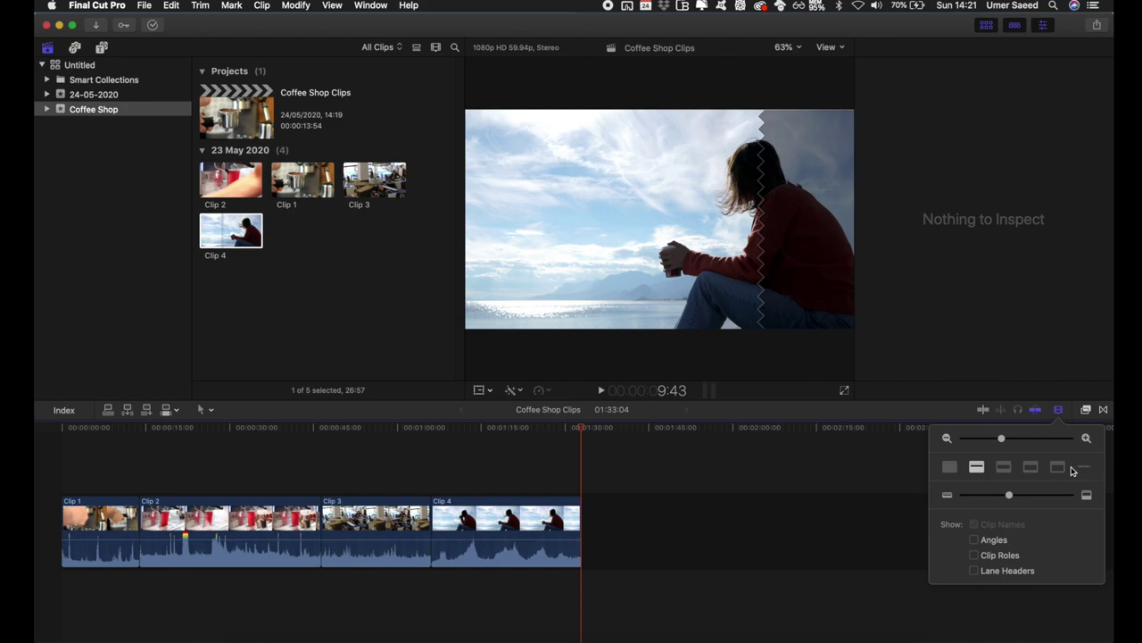
{"action": "mouse_move", "coordinate": [1002, 439]}
{"action": "left_mouse_down"}
{"action": "mouse_move", "coordinate": [1017, 441]}
{"action": "mouse_move", "coordinate": [986, 447]}
{"action": "left_mouse_up"}
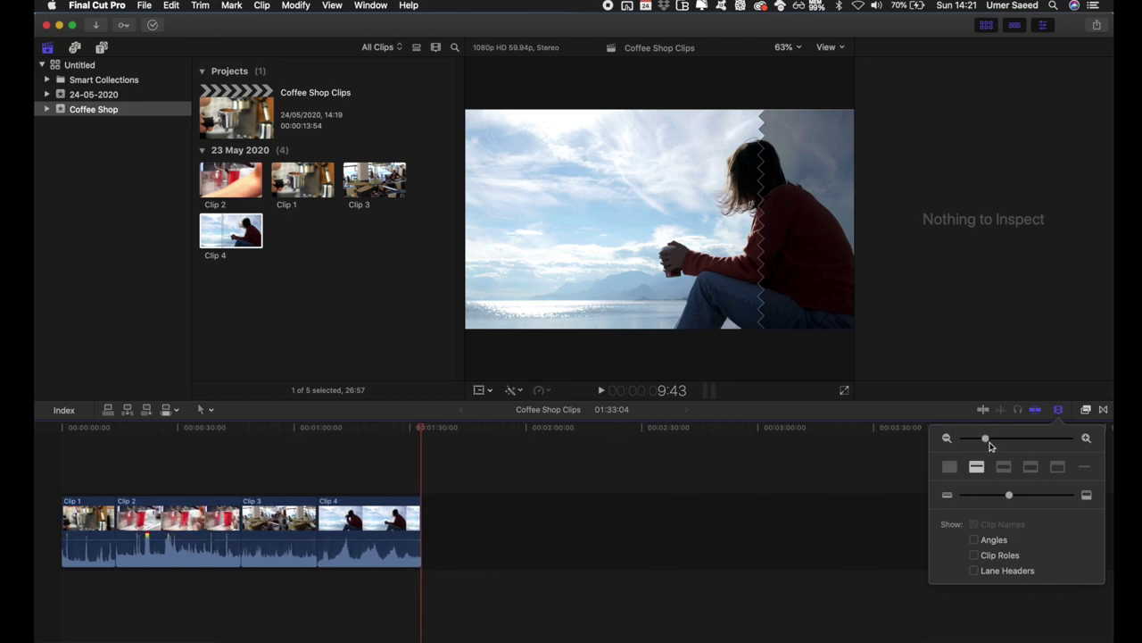
{"action": "left_click_drag", "start_coordinate": [986, 439], "coordinate": [1003, 439]}
{"action": "left_click", "coordinate": [456, 435]}
{"action": "key", "text": "super+6"}
{"action": "scroll", "coordinate": [423, 456], "scroll_direction": "left", "scroll_amount": 5}
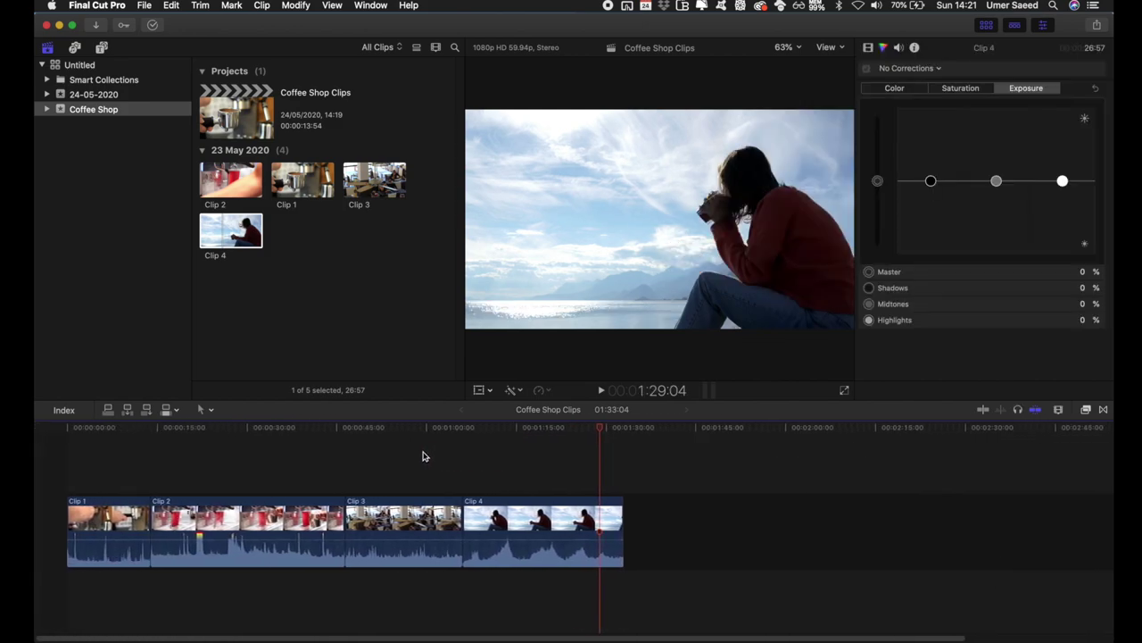
Detach the audio of Clip 1, then of Clips 2–4, into separate audio clips below the video
{"action": "left_click", "coordinate": [107, 523]}
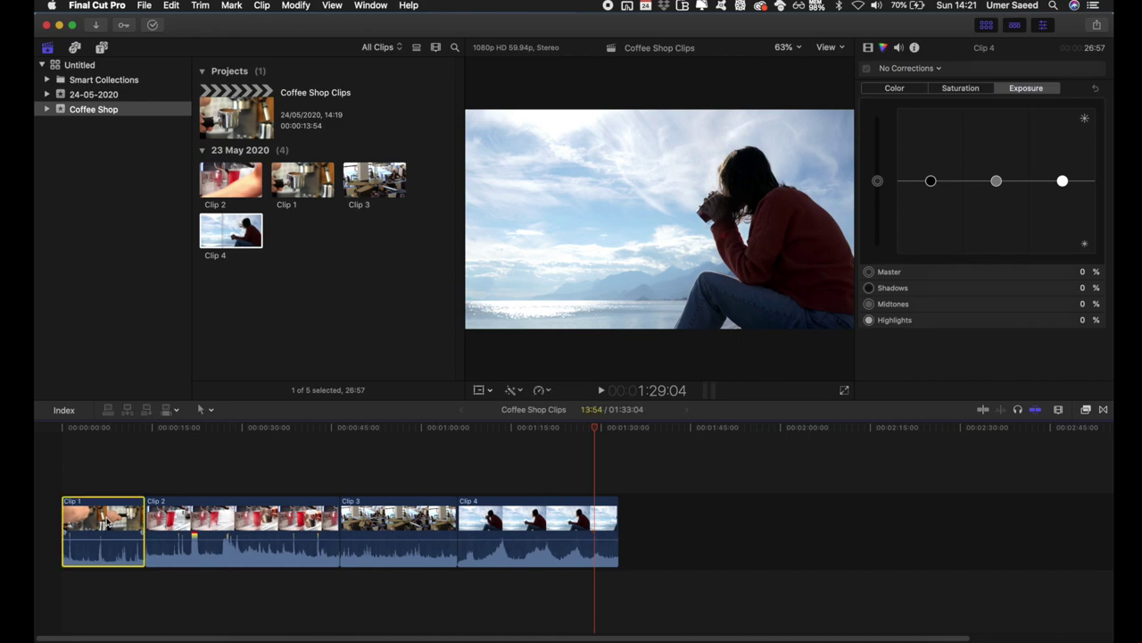
{"action": "right_click", "coordinate": [106, 523]}
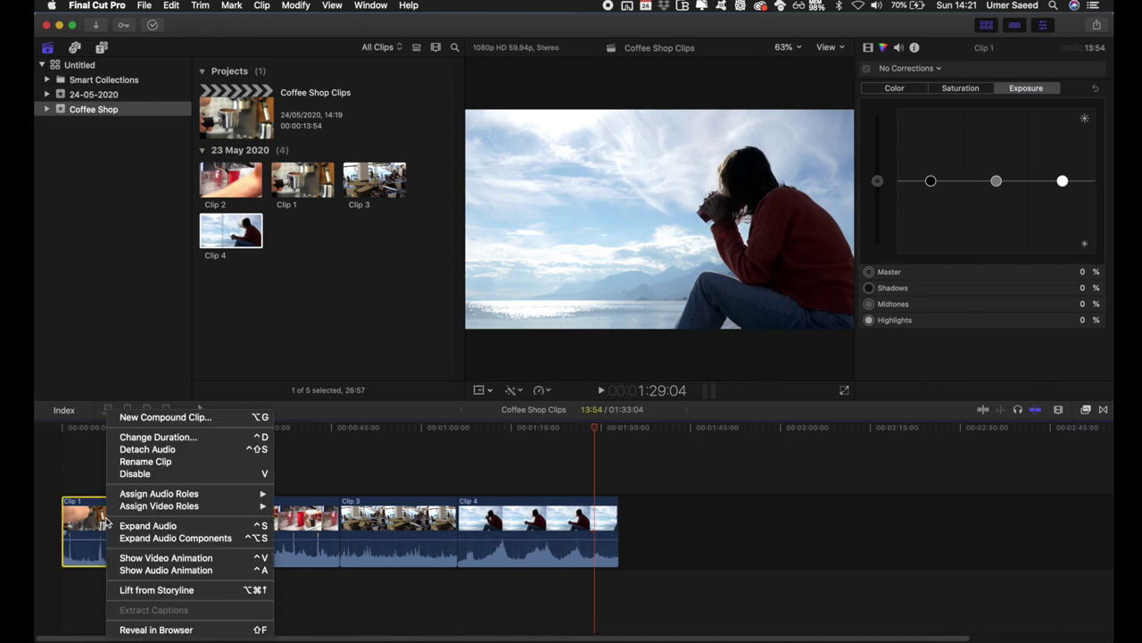
{"action": "left_click", "coordinate": [147, 449]}
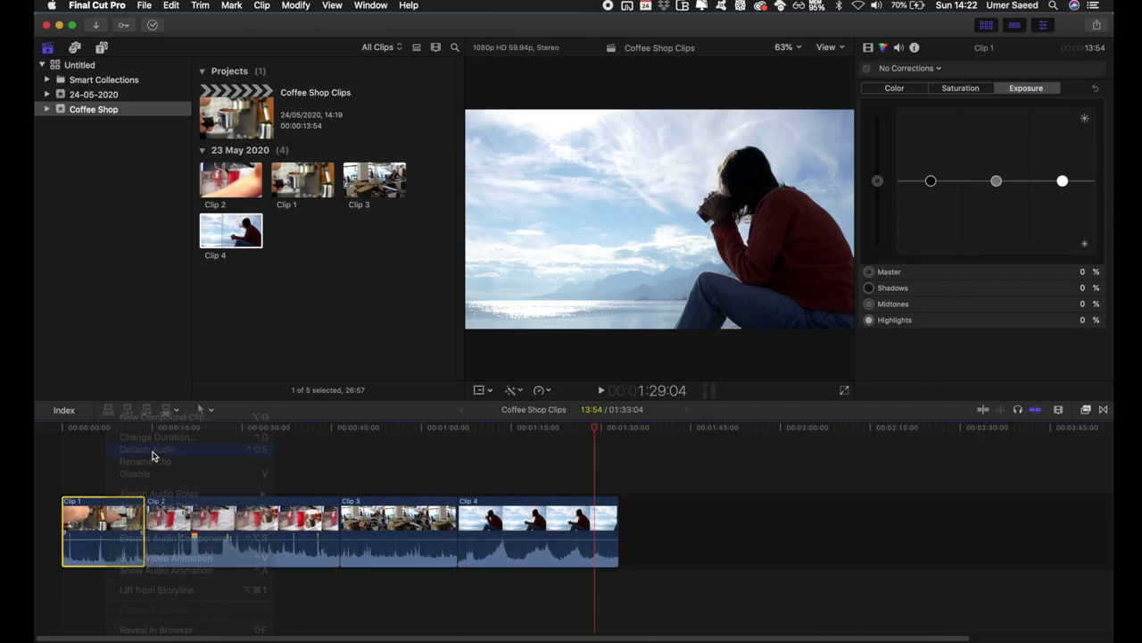
{"action": "left_click_drag", "start_coordinate": [236, 586], "coordinate": [556, 532]}
{"action": "key", "text": "ctrl+shift+s"}
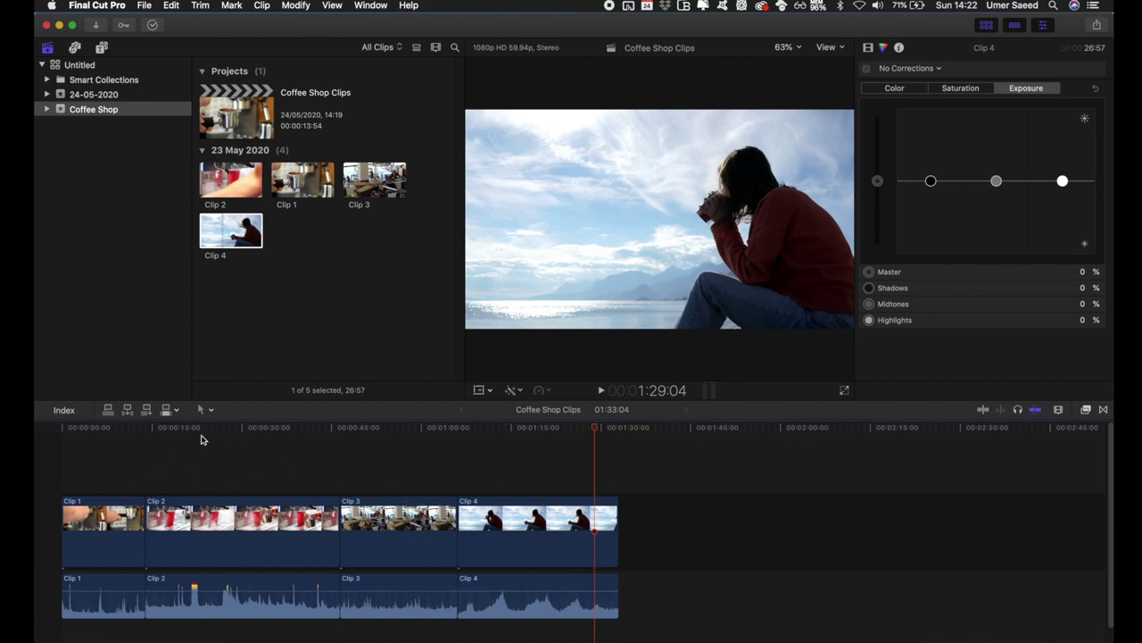
Show Clip 1's Video inspector and test Scale and Crop, keeping 100% scale and 0 px crop
{"action": "left_click", "coordinate": [98, 533]}
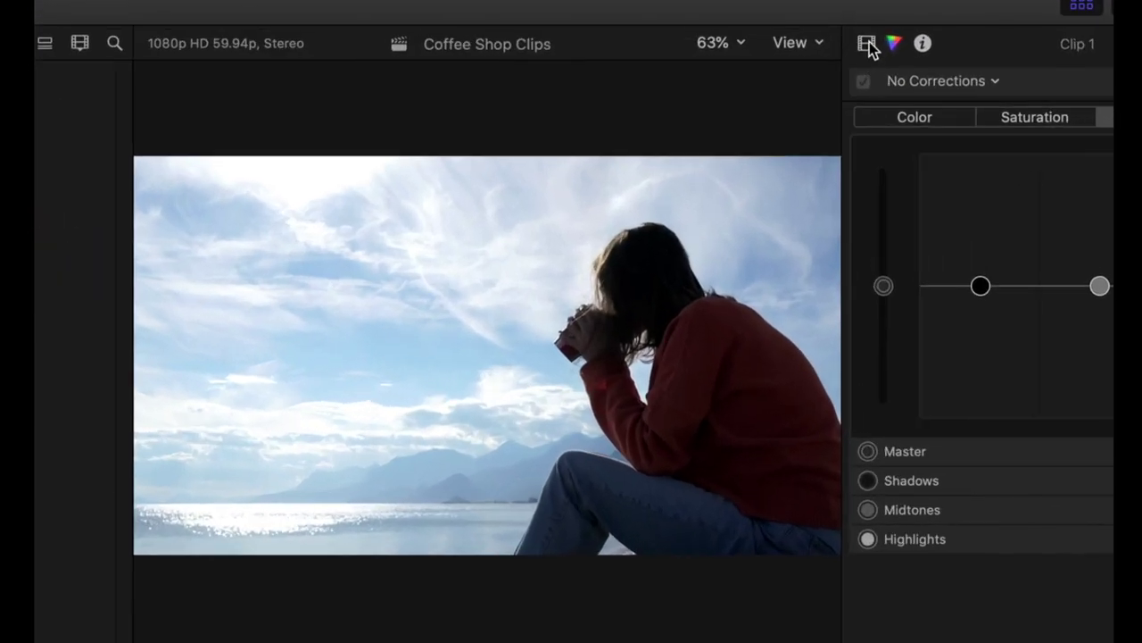
{"action": "left_click", "coordinate": [870, 42]}
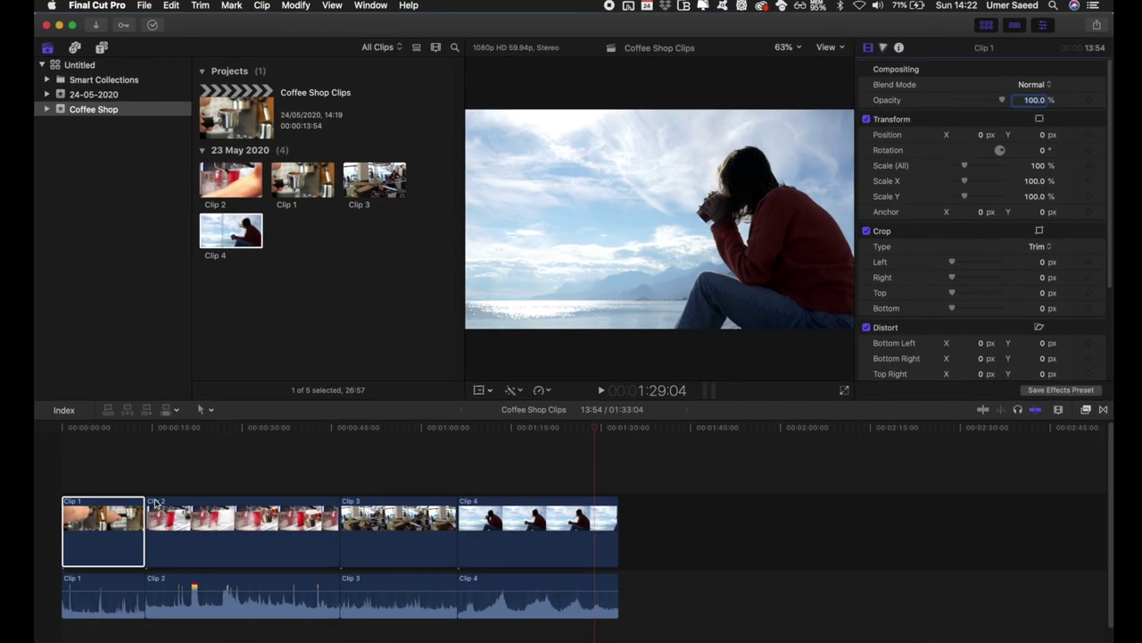
{"action": "left_click_drag", "start_coordinate": [94, 427], "coordinate": [78, 431]}
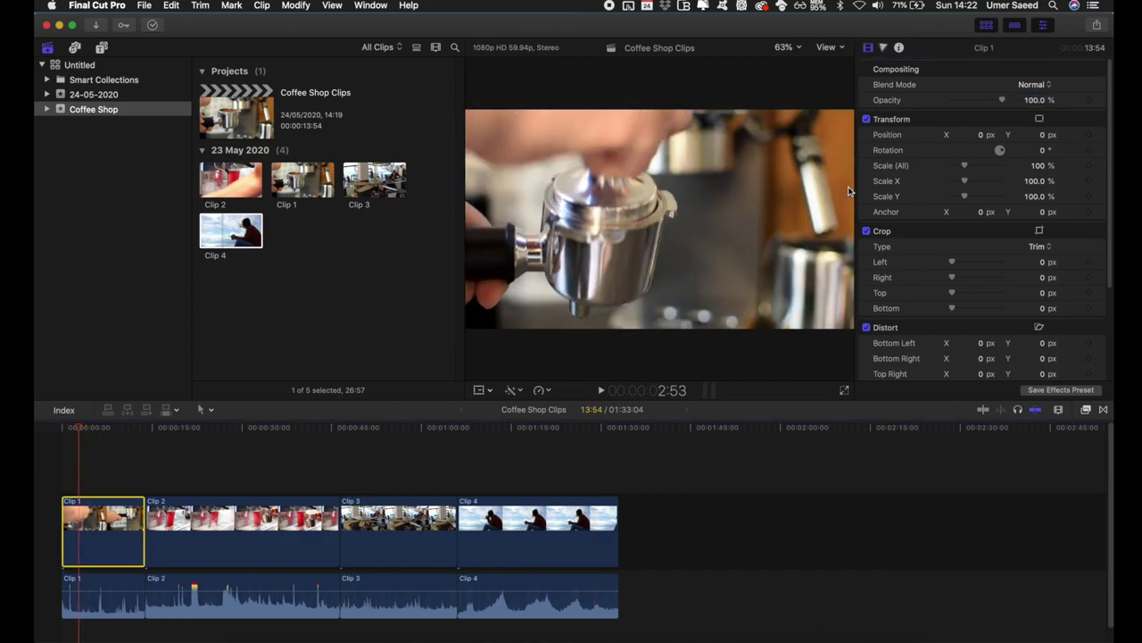
{"action": "left_click_drag", "start_coordinate": [968, 169], "coordinate": [973, 166]}
{"action": "key", "text": "super+z"}
{"action": "mouse_move", "coordinate": [956, 264]}
{"action": "left_mouse_down"}
{"action": "mouse_move", "coordinate": [982, 262]}
{"action": "mouse_move", "coordinate": [952, 264]}
{"action": "left_mouse_up"}
{"action": "scroll", "coordinate": [928, 223], "scroll_direction": "down", "scroll_amount": 2}
{"action": "scroll", "coordinate": [934, 246], "scroll_direction": "down", "scroll_amount": 3}
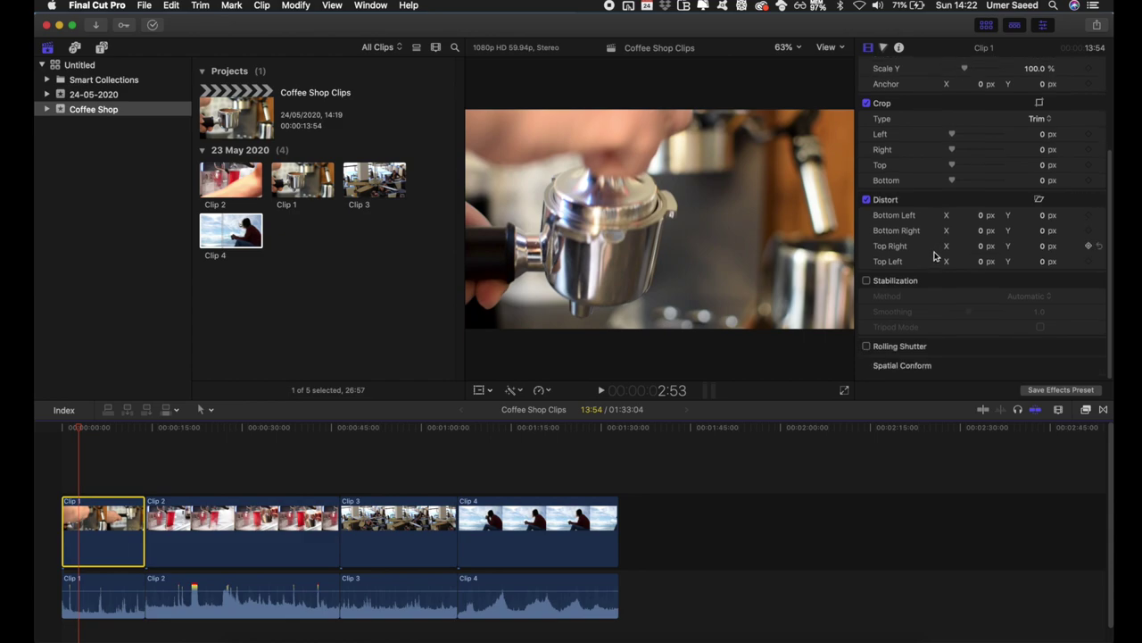
{"action": "scroll", "coordinate": [935, 259], "scroll_direction": "up", "scroll_amount": 5}
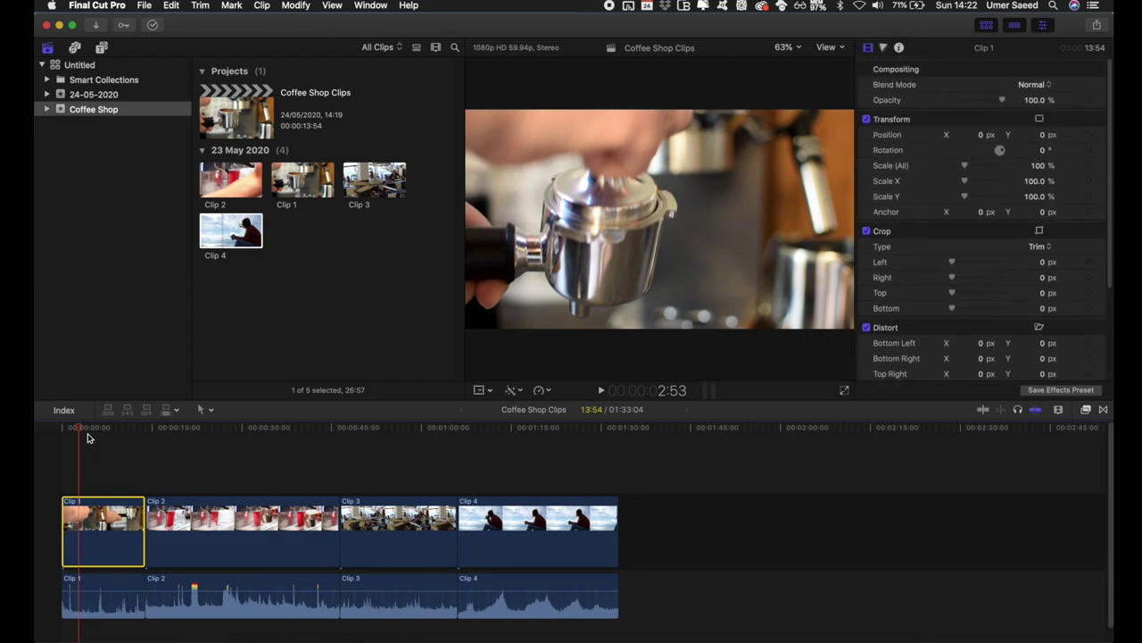
{"action": "left_click_drag", "start_coordinate": [79, 429], "coordinate": [260, 433]}
Blade Clip 2 at the playhead at 00:00:33:09, then return to the Select tool
{"action": "left_click", "coordinate": [287, 514]}
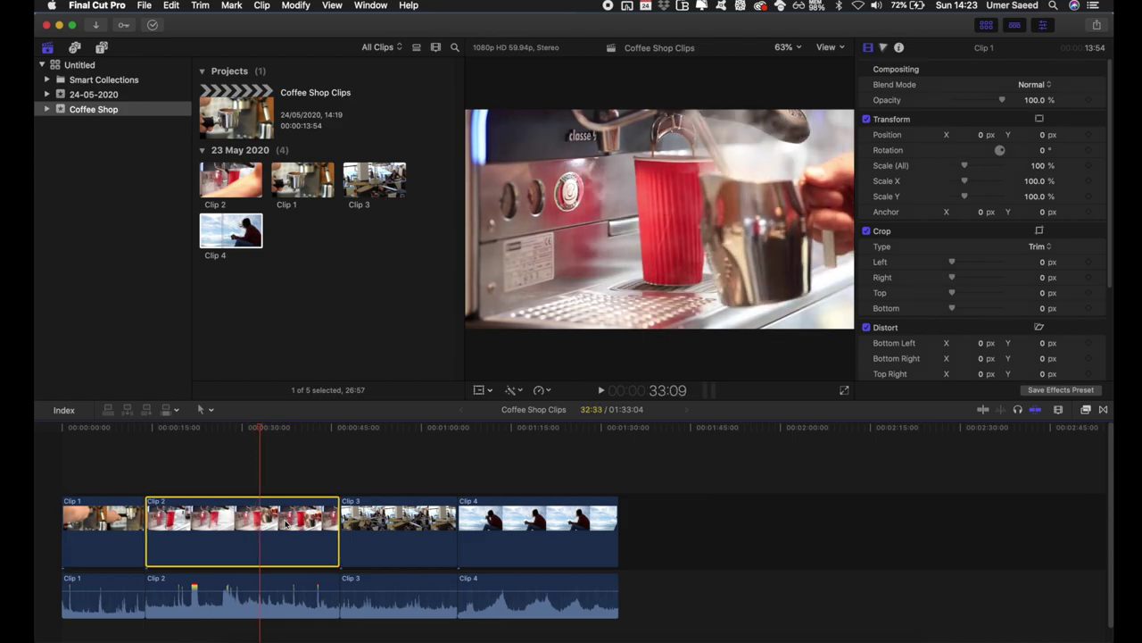
{"action": "left_click", "coordinate": [212, 412]}
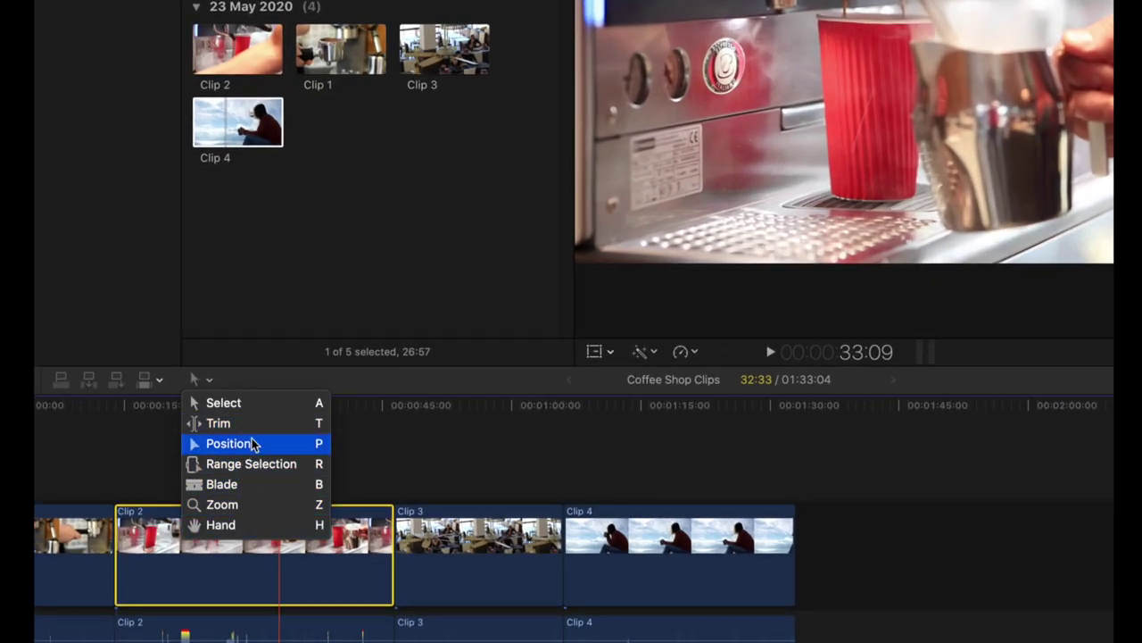
{"action": "left_click", "coordinate": [248, 487]}
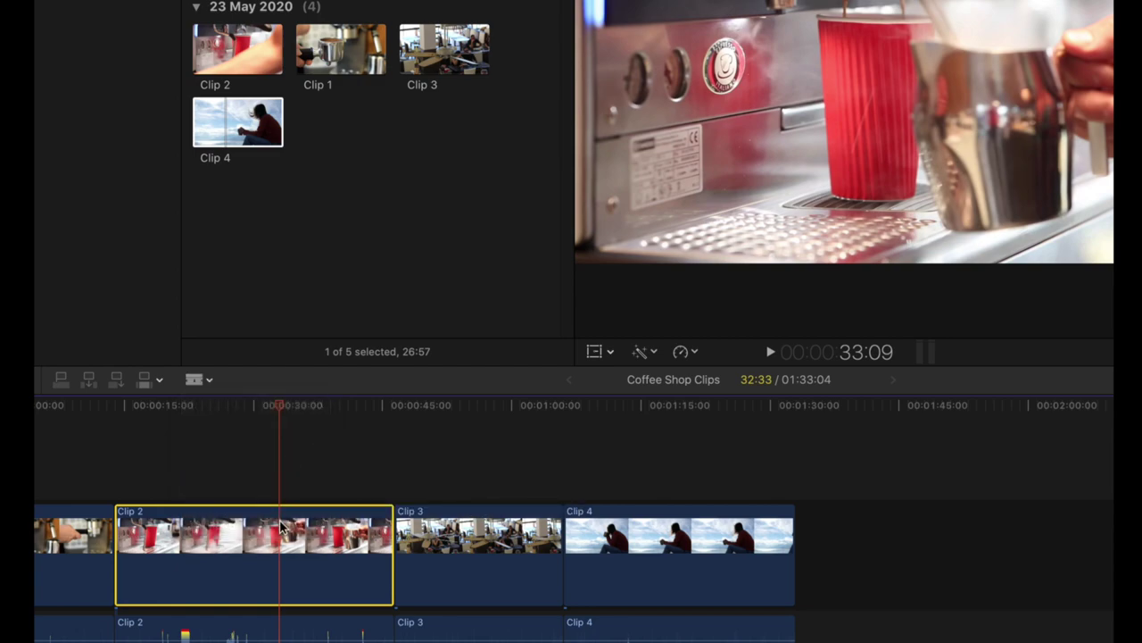
{"action": "left_click", "coordinate": [280, 532]}
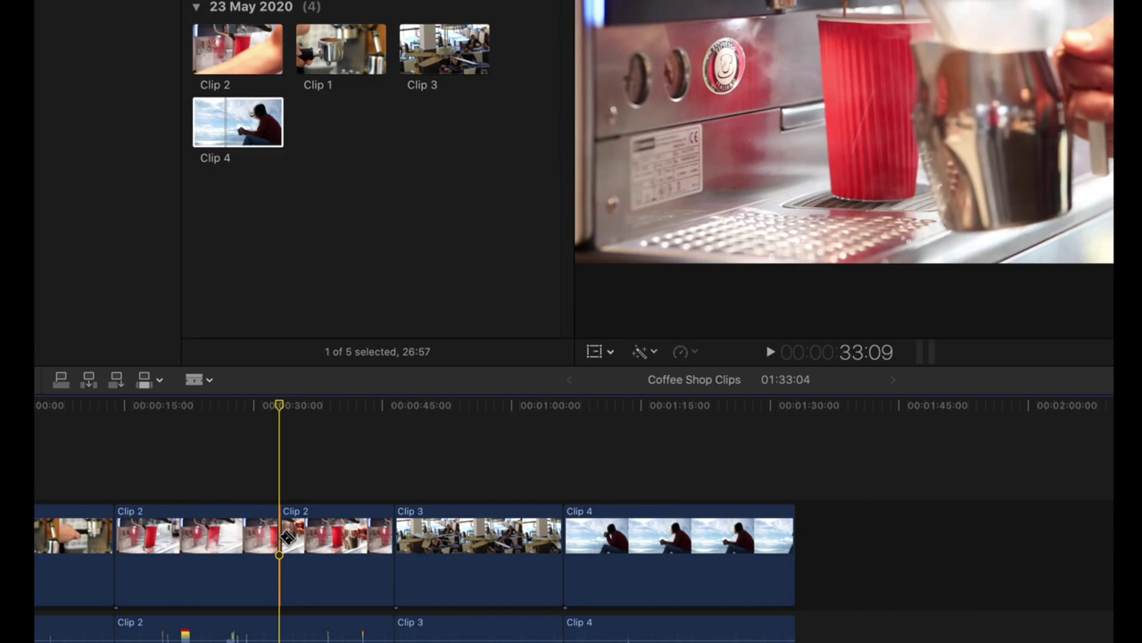
{"action": "left_click", "coordinate": [204, 381]}
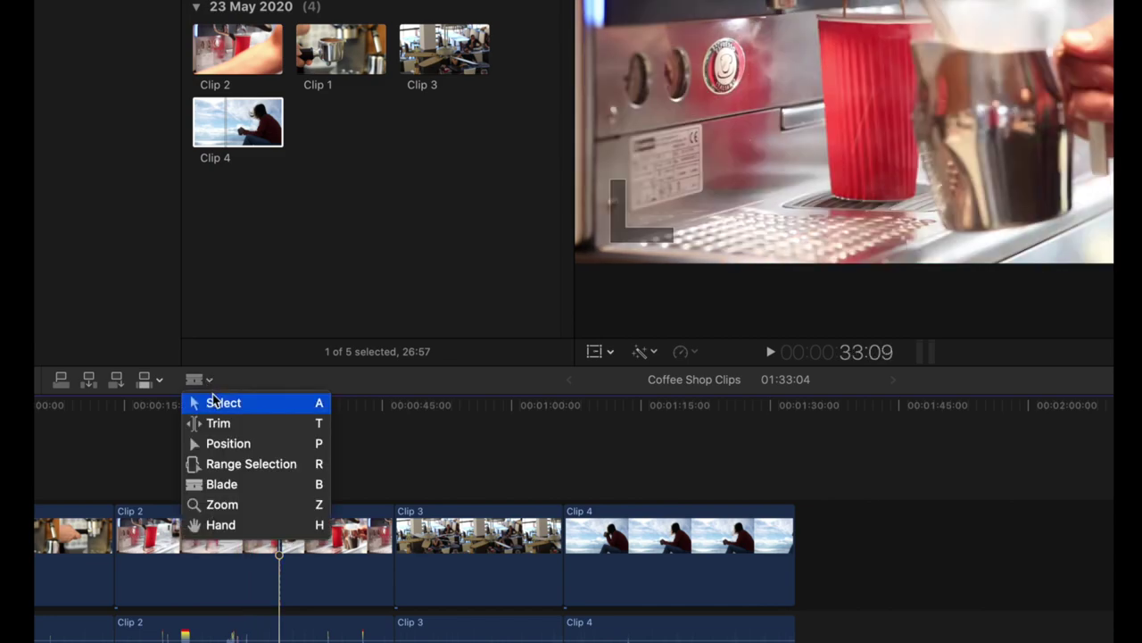
{"action": "left_click", "coordinate": [216, 404]}
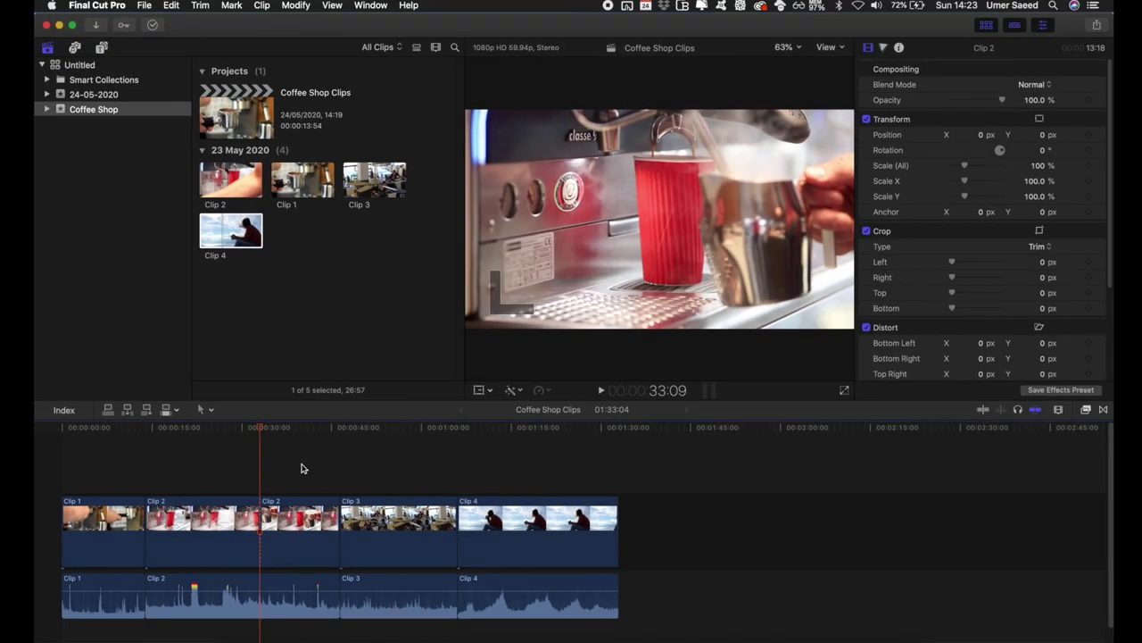
Delete the second piece of the split Clip 2
{"action": "left_click", "coordinate": [299, 522]}
{"action": "left_click", "coordinate": [238, 521]}
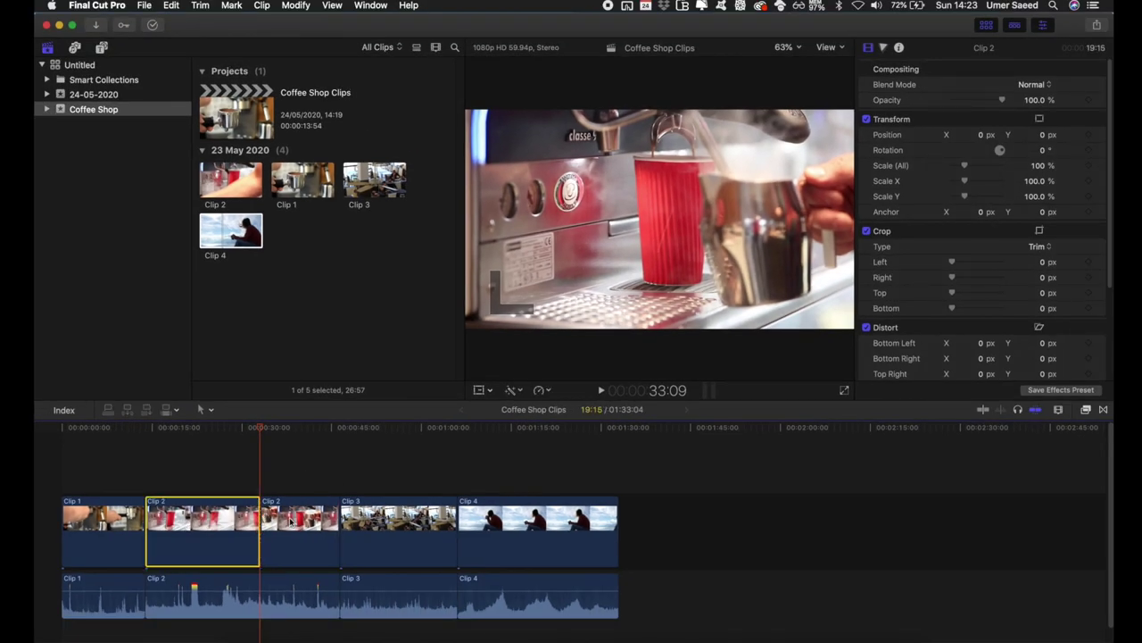
{"action": "left_click", "coordinate": [317, 522]}
{"action": "left_click", "coordinate": [225, 524]}
{"action": "left_click", "coordinate": [281, 522]}
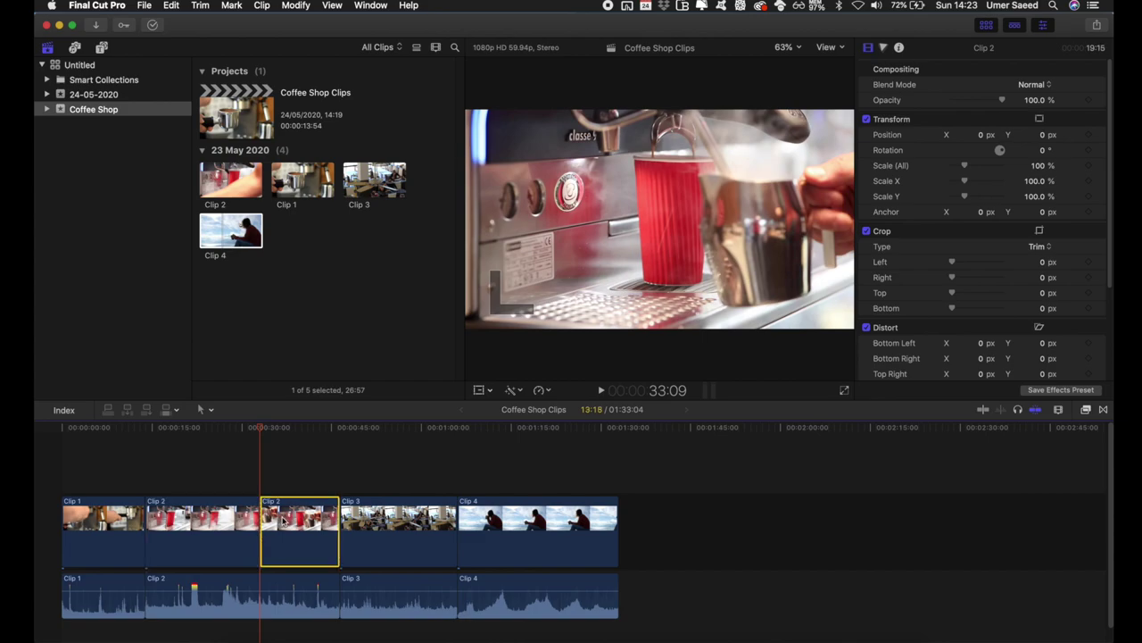
{"action": "key", "text": "Delete"}
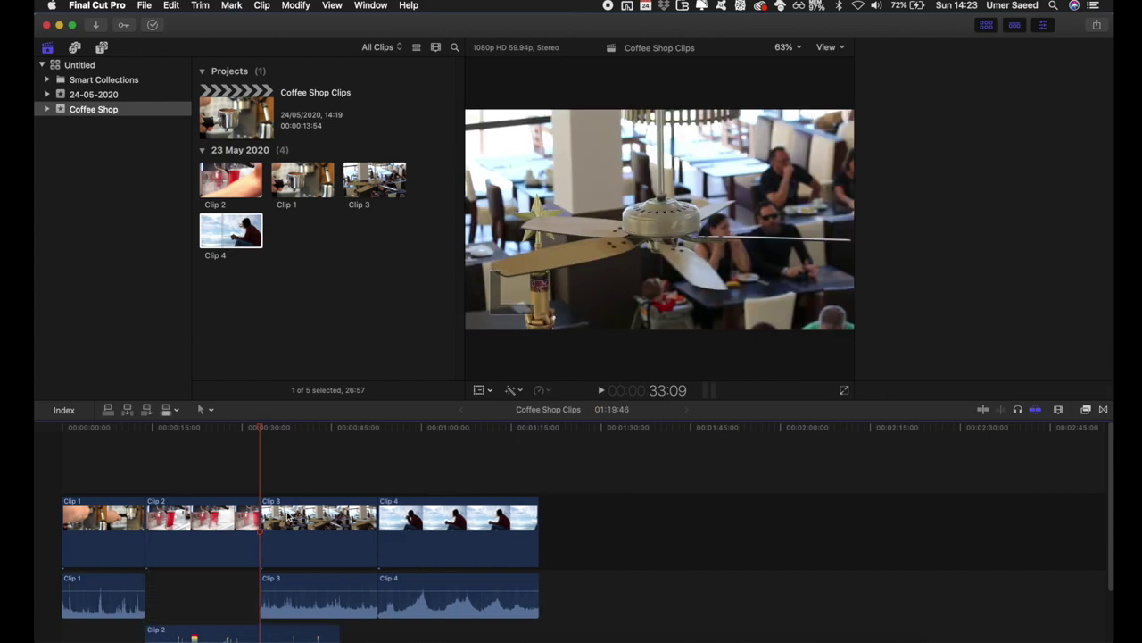
Delete all the detached audio clips, leaving only the video of Clips 1–4
{"action": "scroll", "coordinate": [294, 520], "scroll_direction": "down", "scroll_amount": 2}
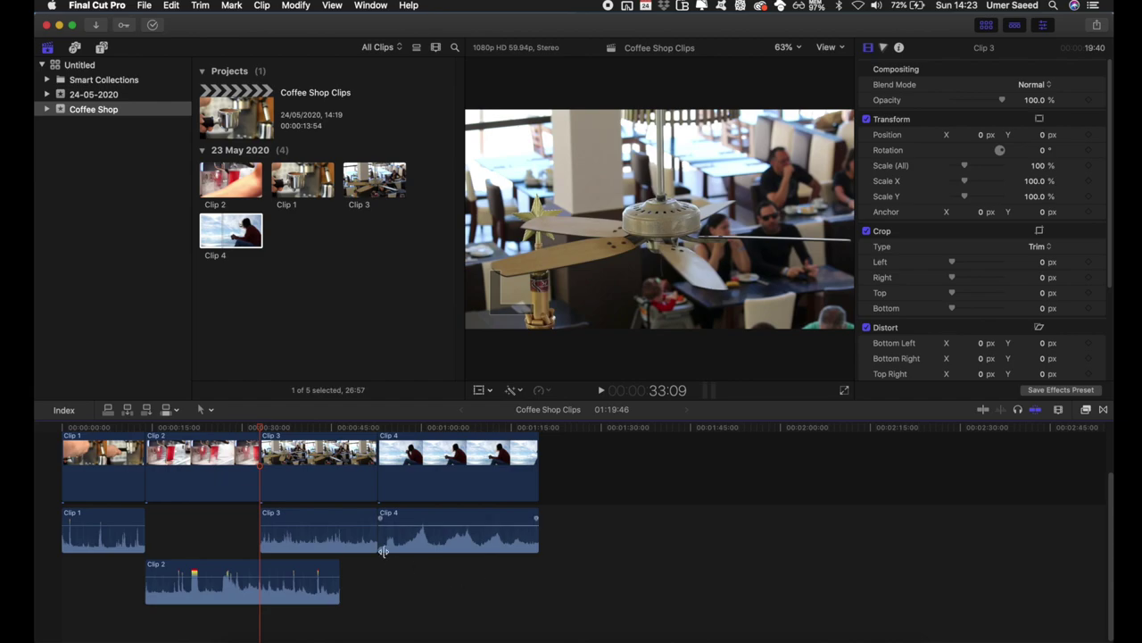
{"action": "left_click_drag", "start_coordinate": [487, 581], "coordinate": [123, 534]}
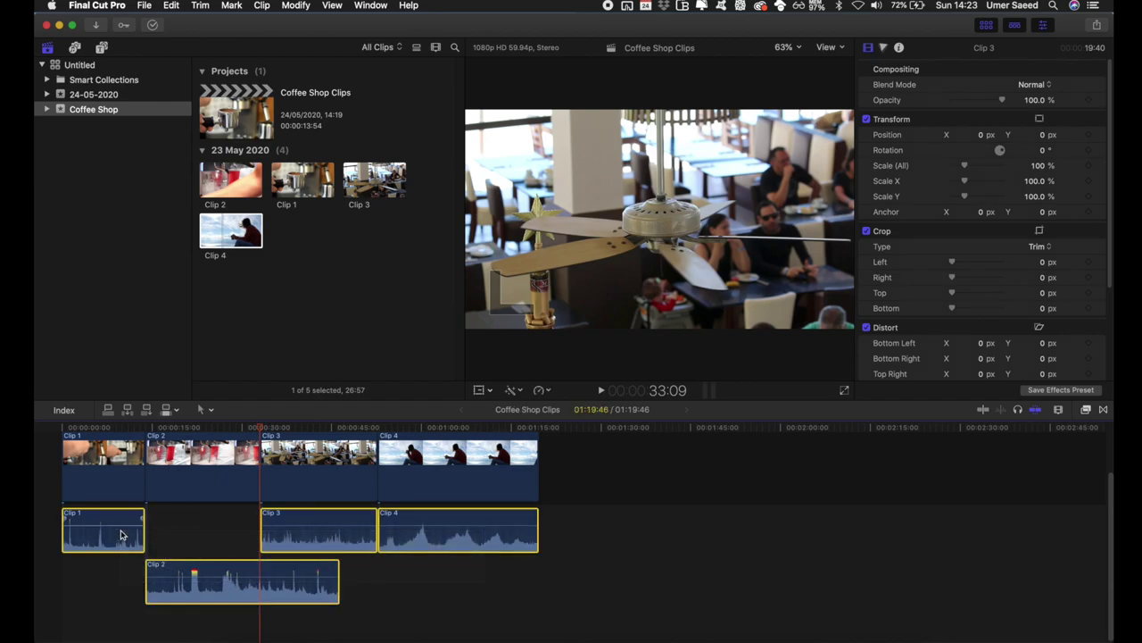
{"action": "key", "text": "Delete"}
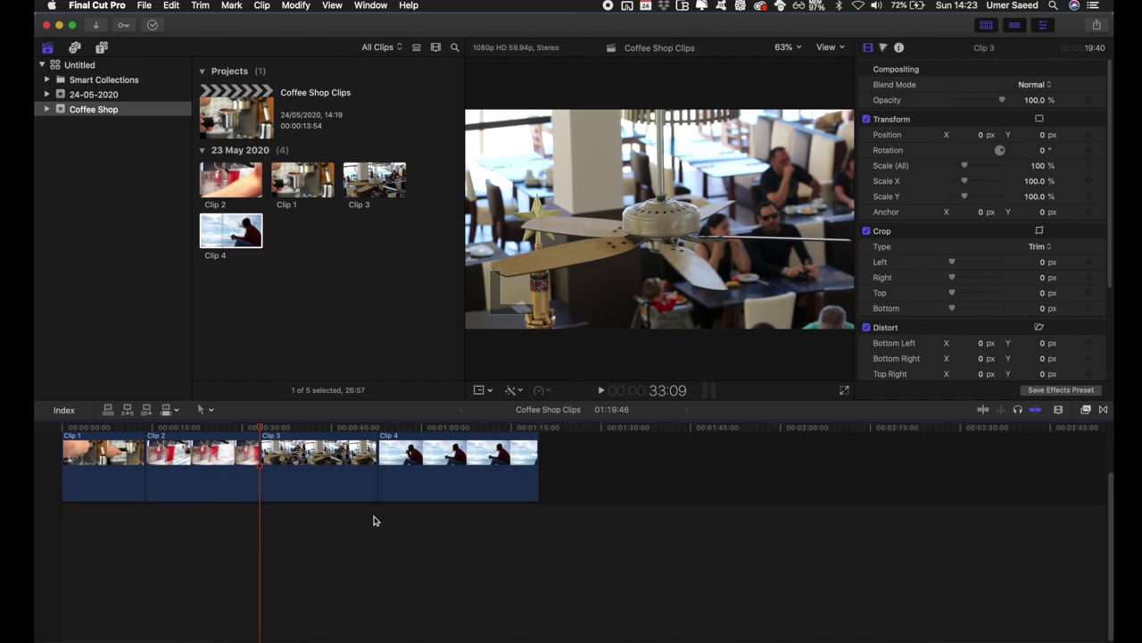
Split Clip 3 twice, lift its short piece above Clip 2, and delete the rest and its gap
{"action": "left_click", "coordinate": [318, 527]}
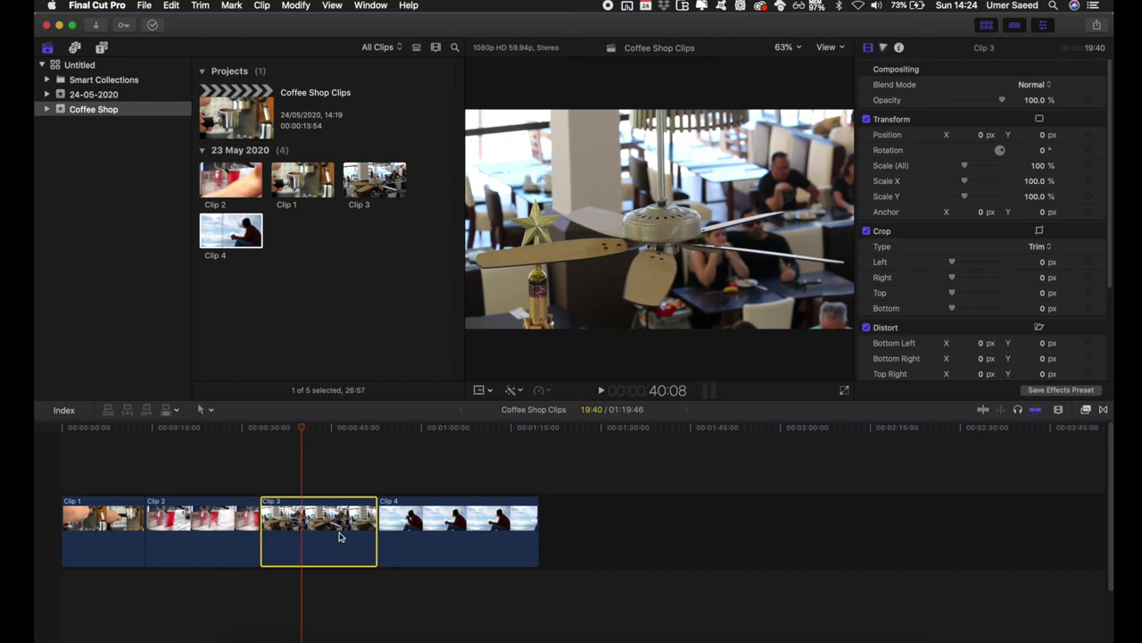
{"action": "key", "text": "super+b"}
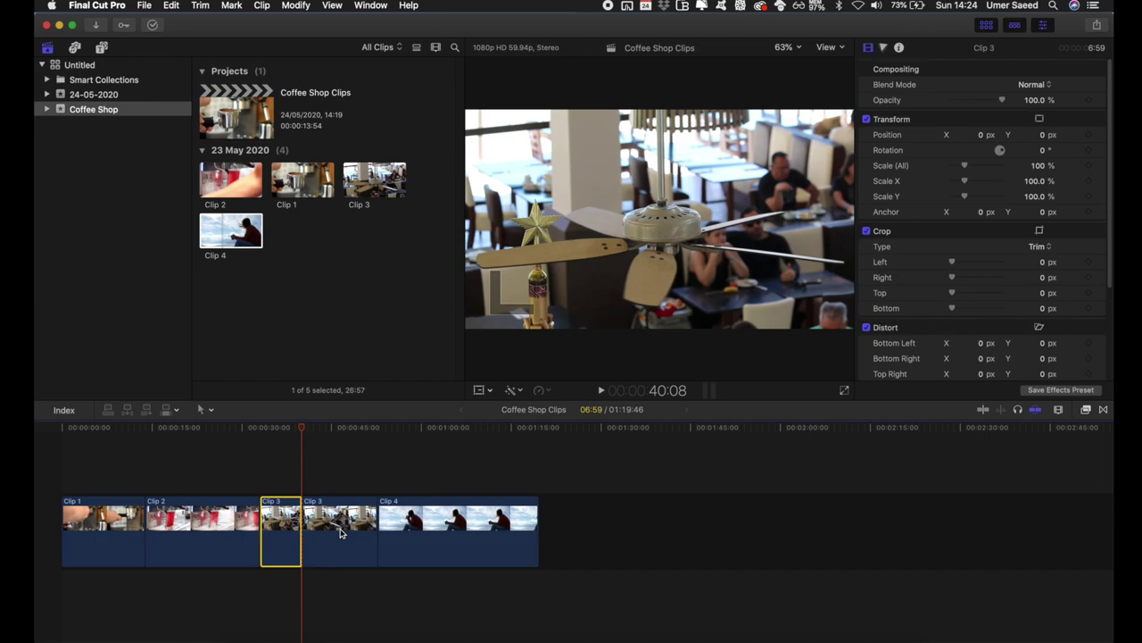
{"action": "left_click_drag", "start_coordinate": [300, 430], "coordinate": [333, 430]}
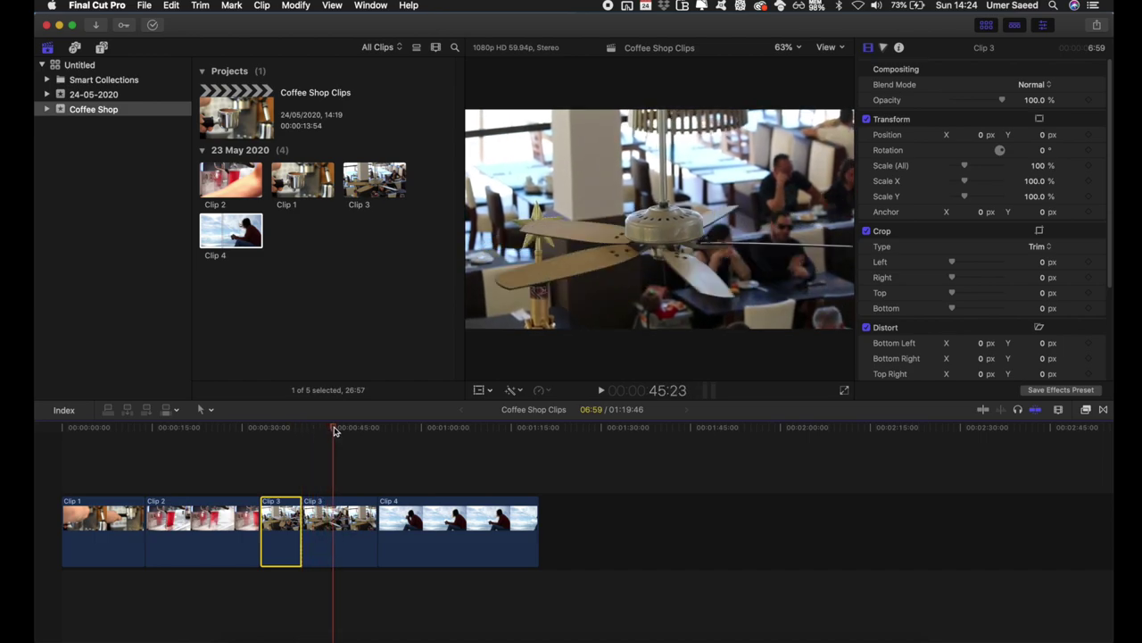
{"action": "left_click", "coordinate": [347, 526]}
{"action": "key", "text": "super+b"}
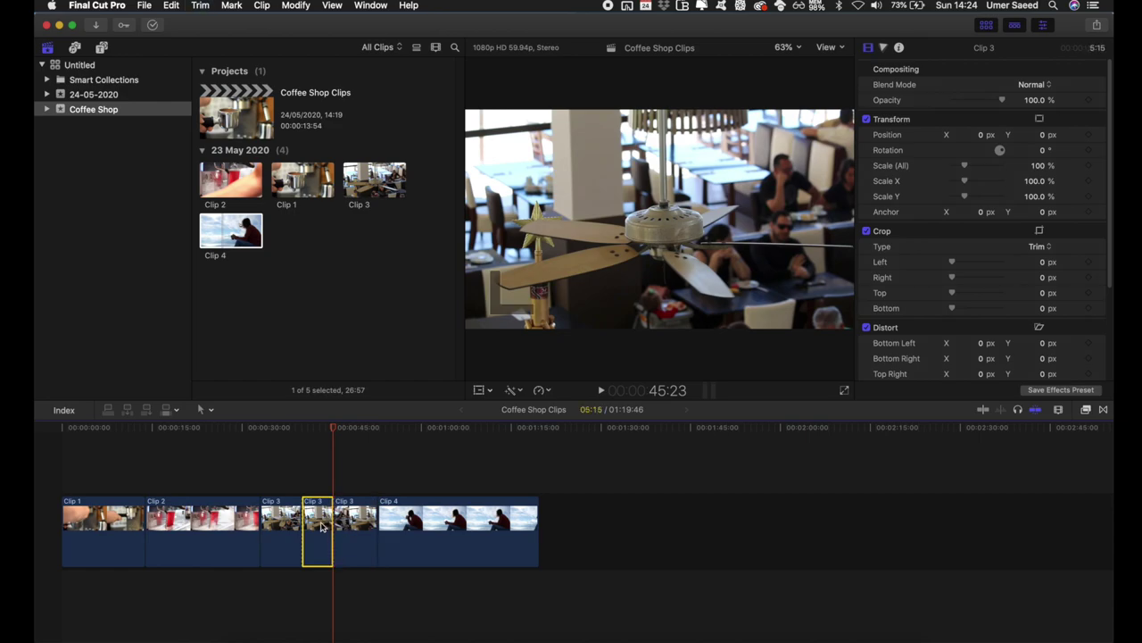
{"action": "mouse_move", "coordinate": [324, 531]}
{"action": "left_mouse_down"}
{"action": "mouse_move", "coordinate": [318, 499]}
{"action": "mouse_move", "coordinate": [276, 461]}
{"action": "mouse_move", "coordinate": [234, 454]}
{"action": "mouse_move", "coordinate": [326, 538]}
{"action": "left_mouse_up"}
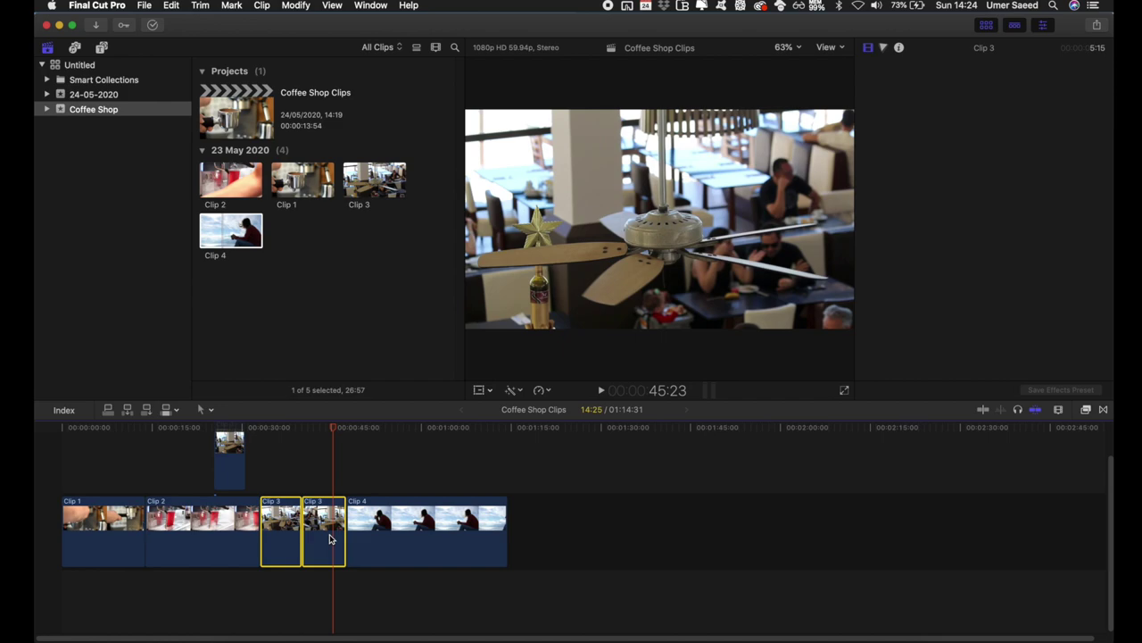
{"action": "key", "text": "Delete"}
{"action": "left_click", "coordinate": [328, 539]}
{"action": "key", "text": "Delete"}
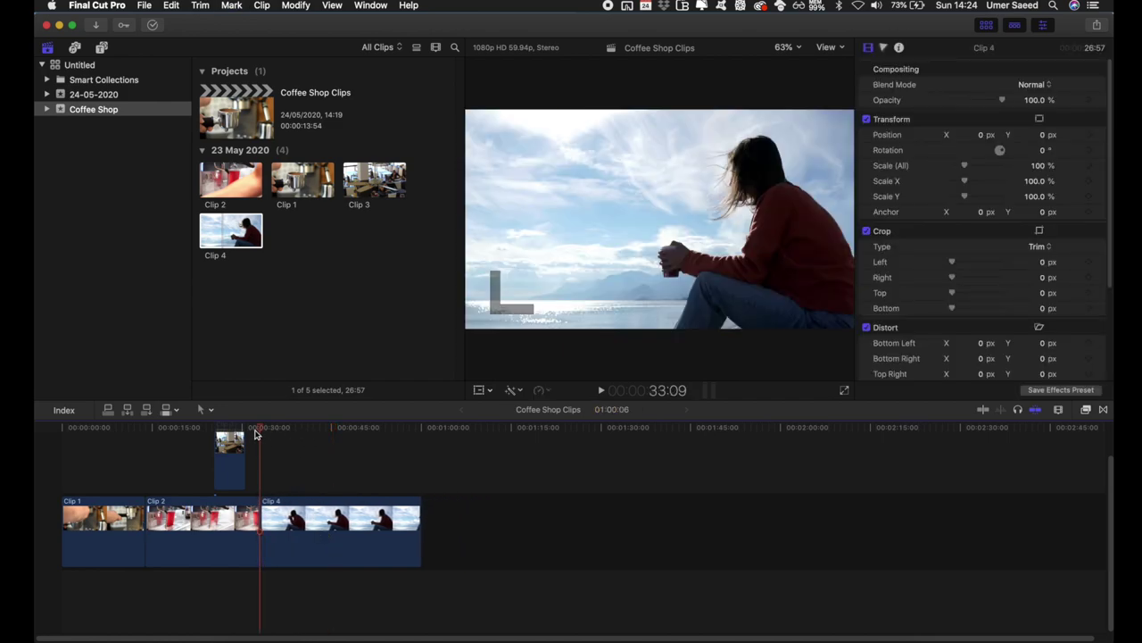
Split Clip 4 at the playhead and delete its end so the project runs 50:07
{"action": "left_click_drag", "start_coordinate": [260, 429], "coordinate": [362, 427]}
{"action": "left_click", "coordinate": [390, 533]}
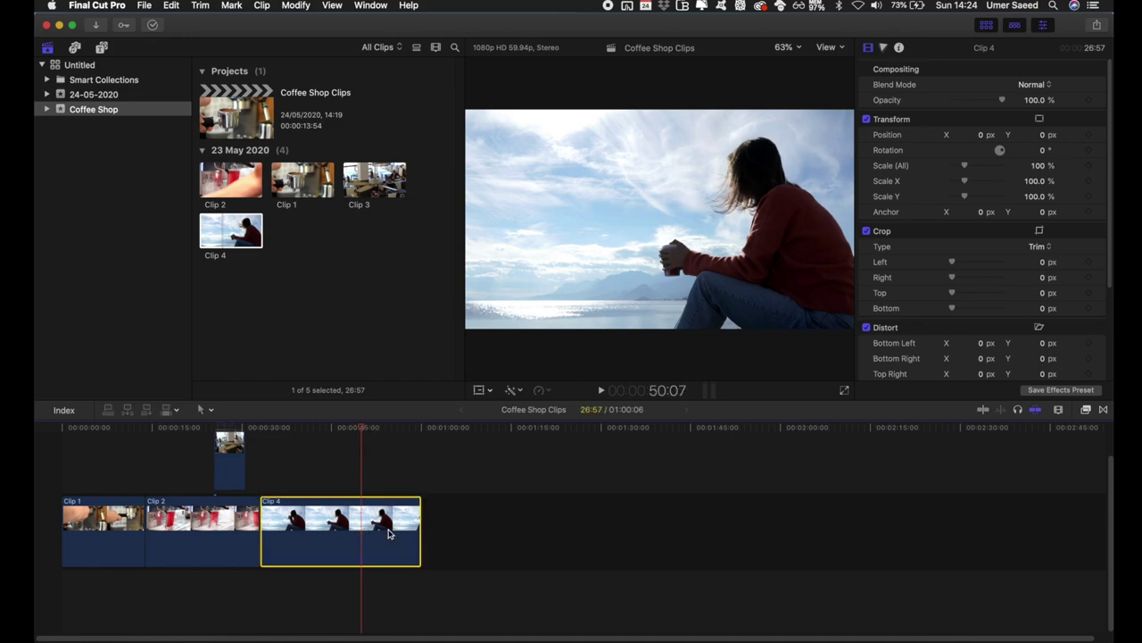
{"action": "key", "text": "super+b"}
{"action": "left_click", "coordinate": [389, 532]}
{"action": "key", "text": "Delete"}
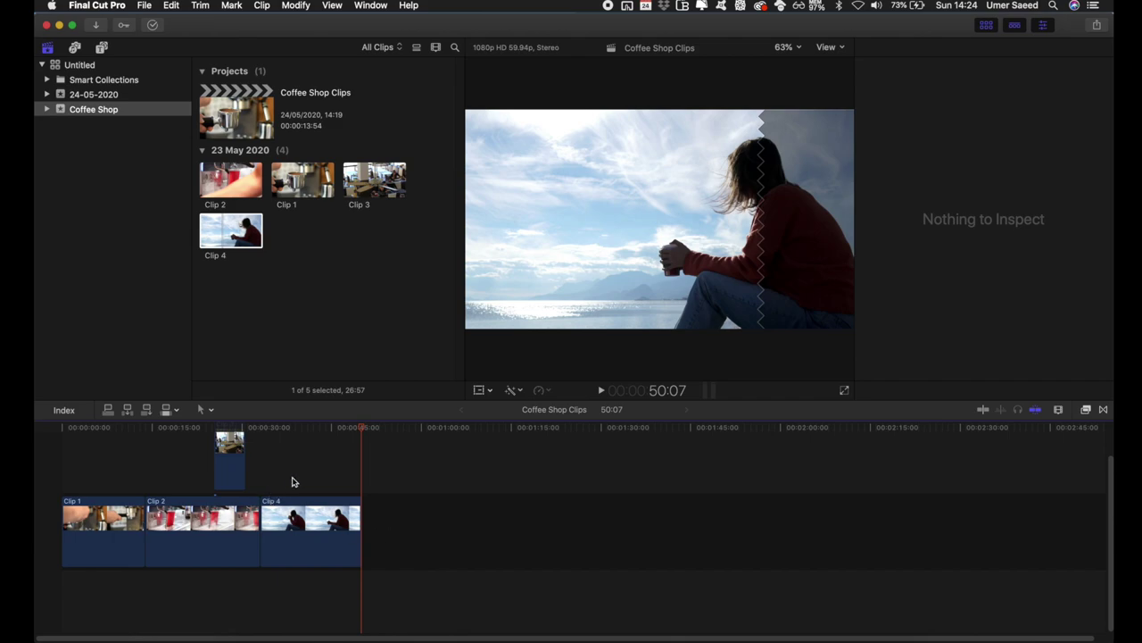
{"action": "scroll", "coordinate": [279, 498], "scroll_direction": "up", "scroll_amount": 2}
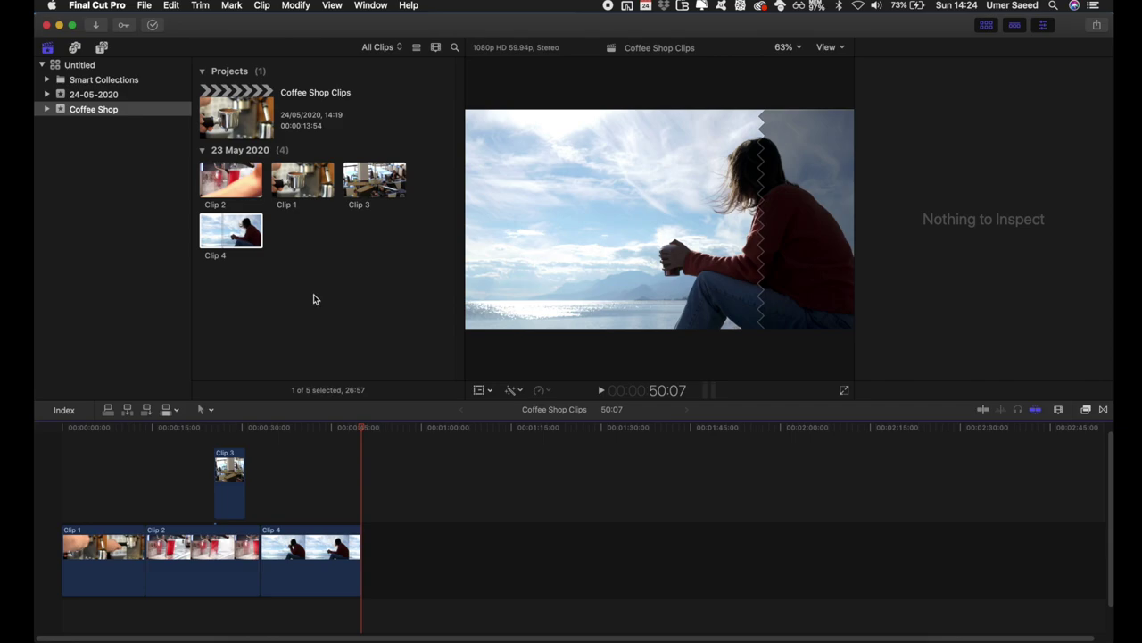
Import Smooth Acoustic Music.mp3 into the Coffee Shop event and select the new music clip
{"action": "key", "text": "super+i"}
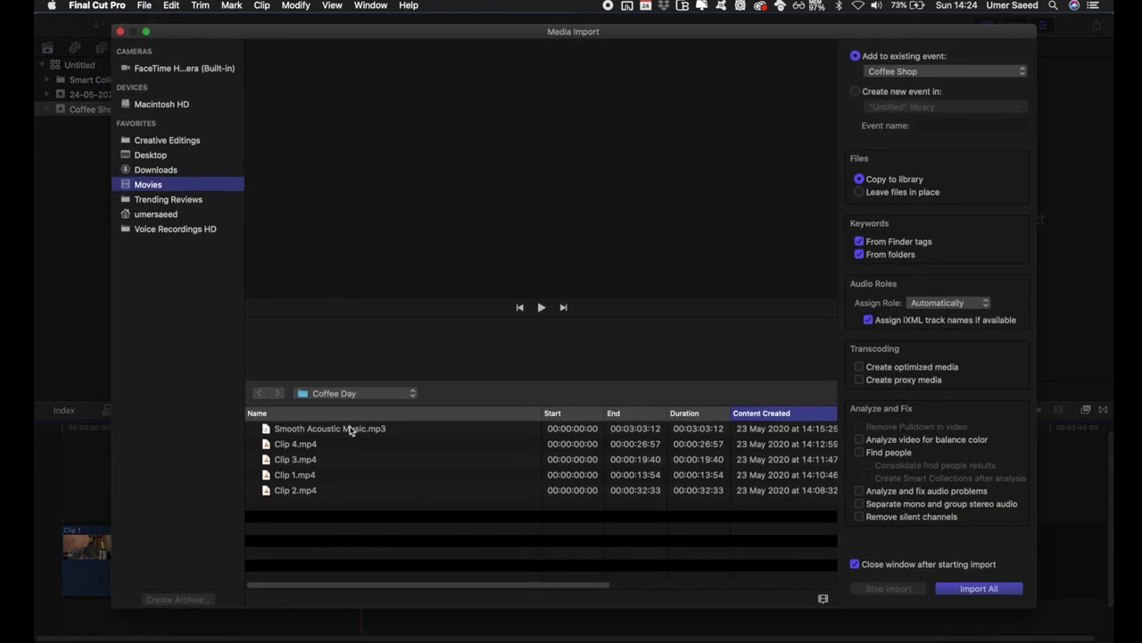
{"action": "left_click", "coordinate": [322, 428]}
{"action": "key", "text": "Return"}
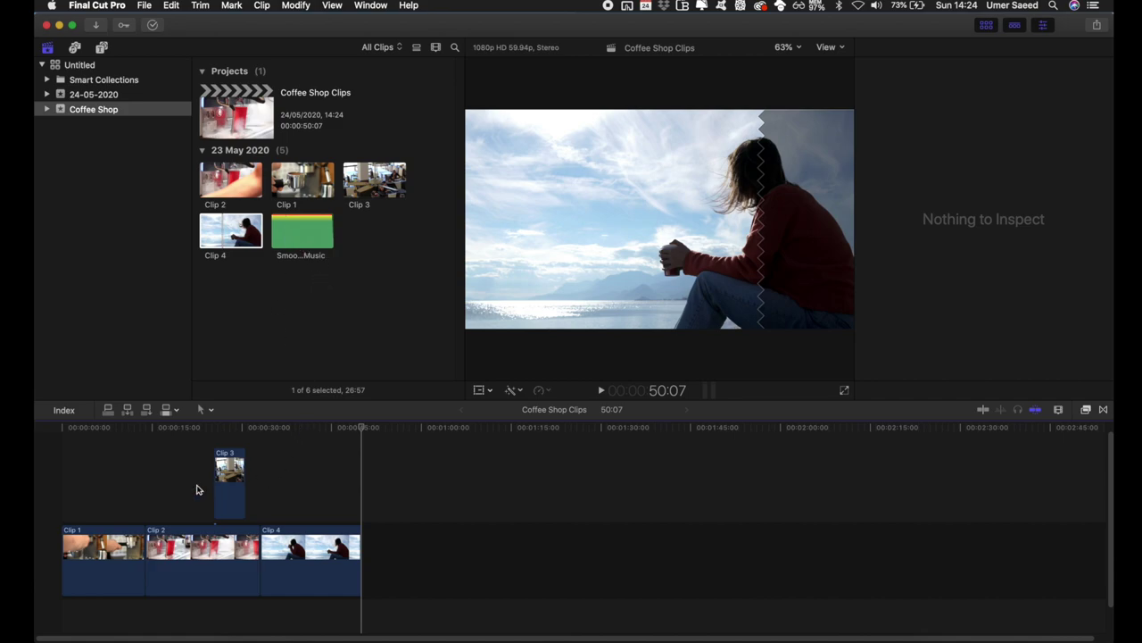
{"action": "scroll", "coordinate": [190, 494], "scroll_direction": "down", "scroll_amount": 1}
{"action": "left_click", "coordinate": [276, 243]}
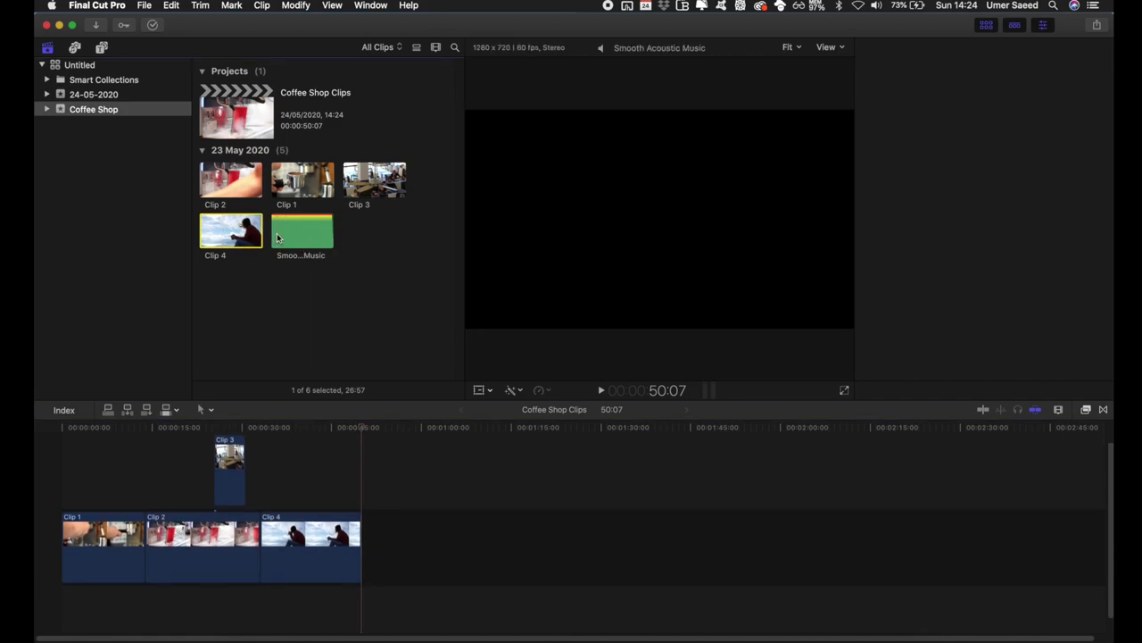
{"action": "left_click", "coordinate": [362, 429]}
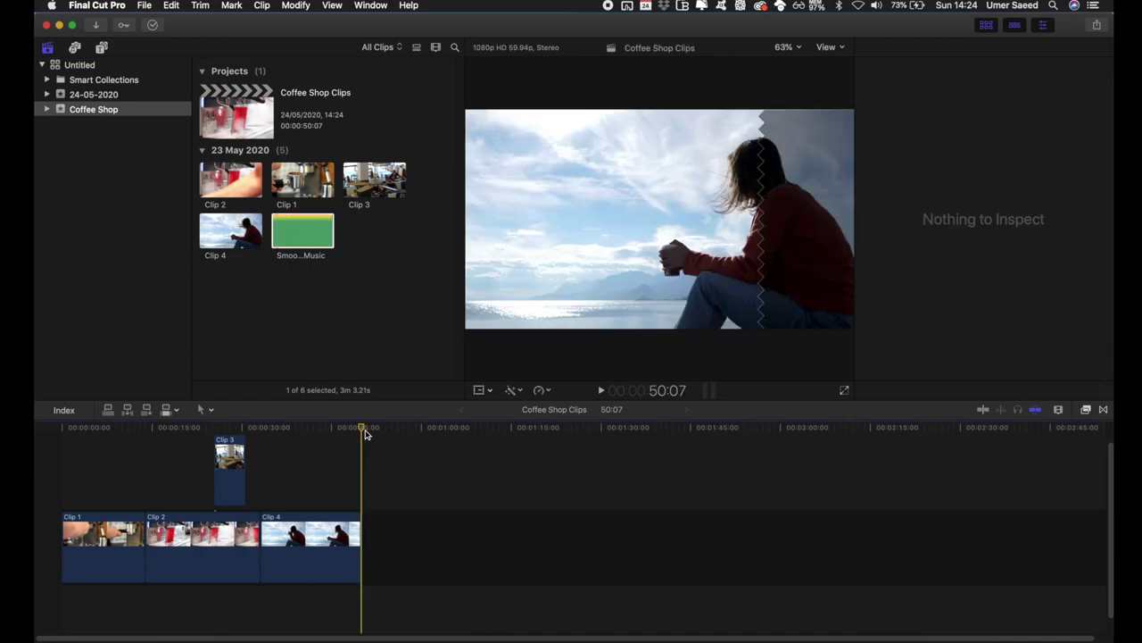
{"action": "left_click", "coordinate": [287, 247]}
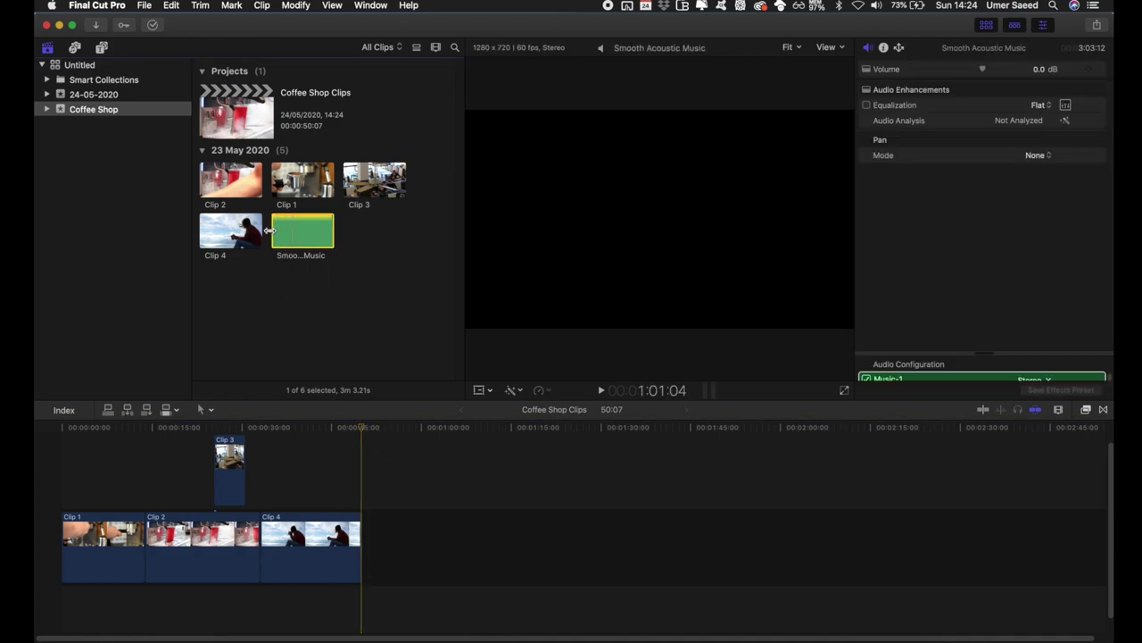
Add Smooth Acoustic Music beneath the clips, trimmed and moved to span 0 to 50:07
{"action": "left_click_drag", "start_coordinate": [273, 231], "coordinate": [253, 600]}
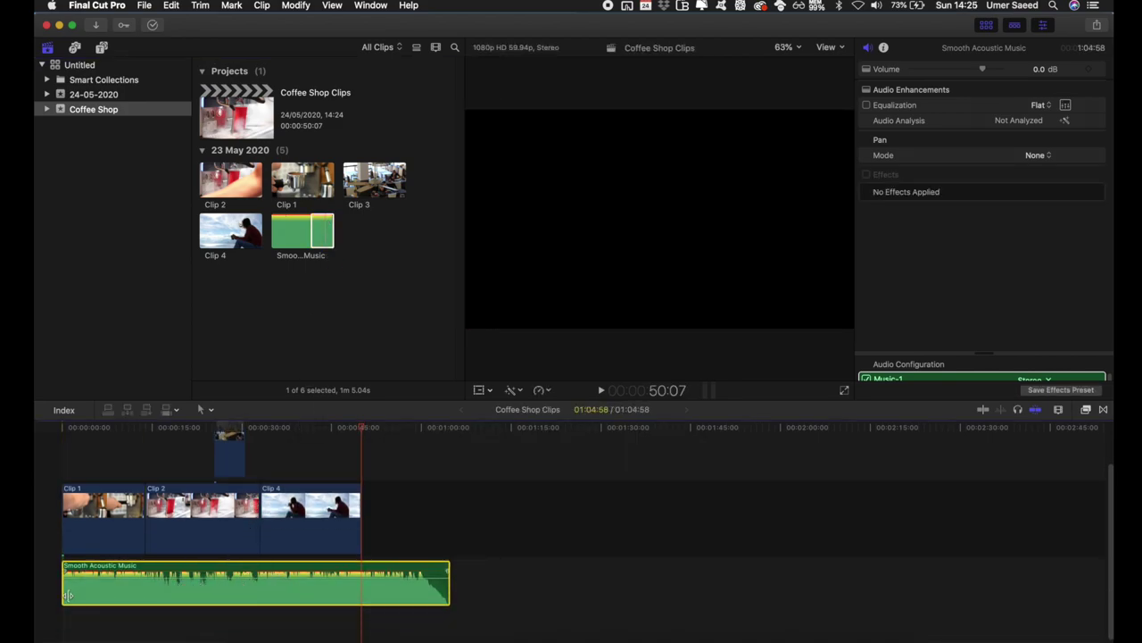
{"action": "left_click_drag", "start_coordinate": [63, 594], "coordinate": [137, 593]}
{"action": "left_click_drag", "start_coordinate": [250, 570], "coordinate": [170, 566]}
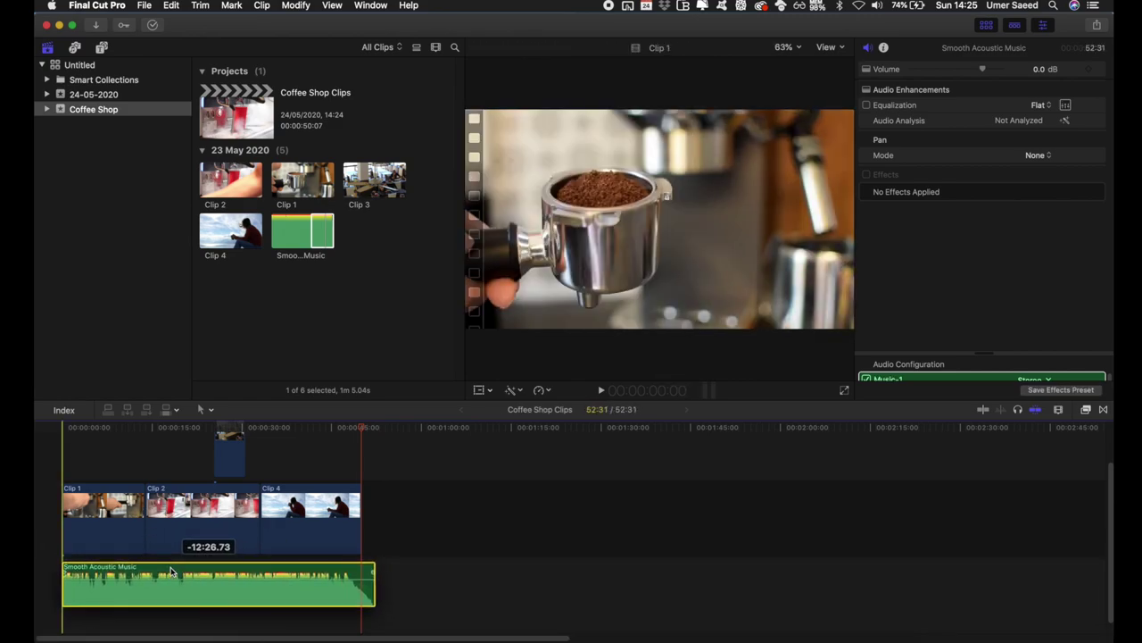
{"action": "left_click_drag", "start_coordinate": [66, 592], "coordinate": [111, 573]}
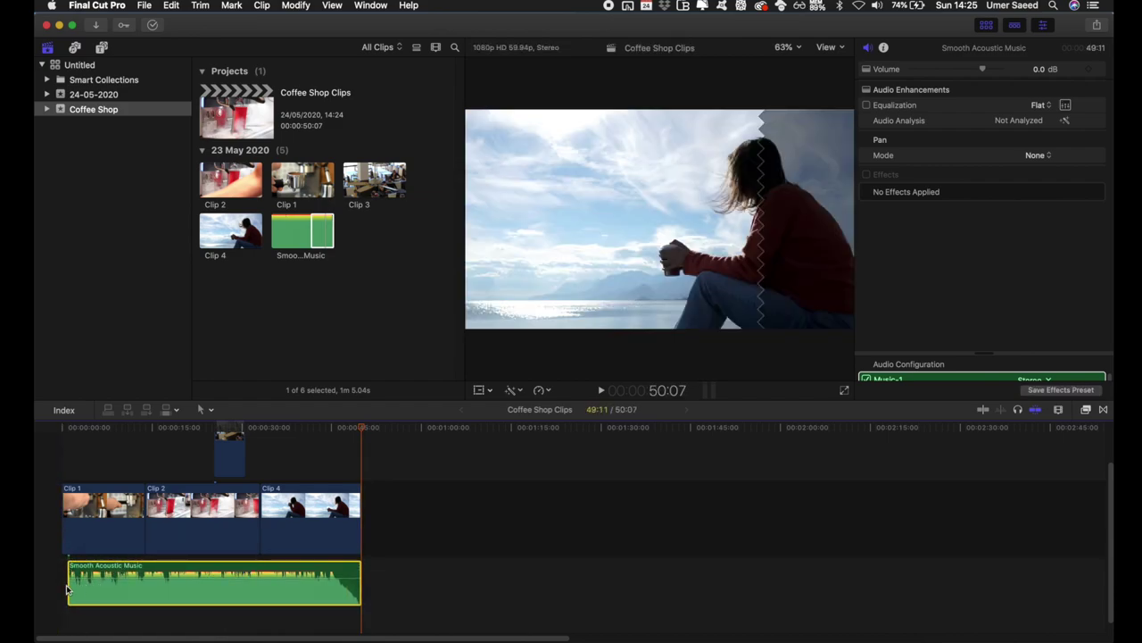
{"action": "left_click_drag", "start_coordinate": [64, 589], "coordinate": [63, 589]}
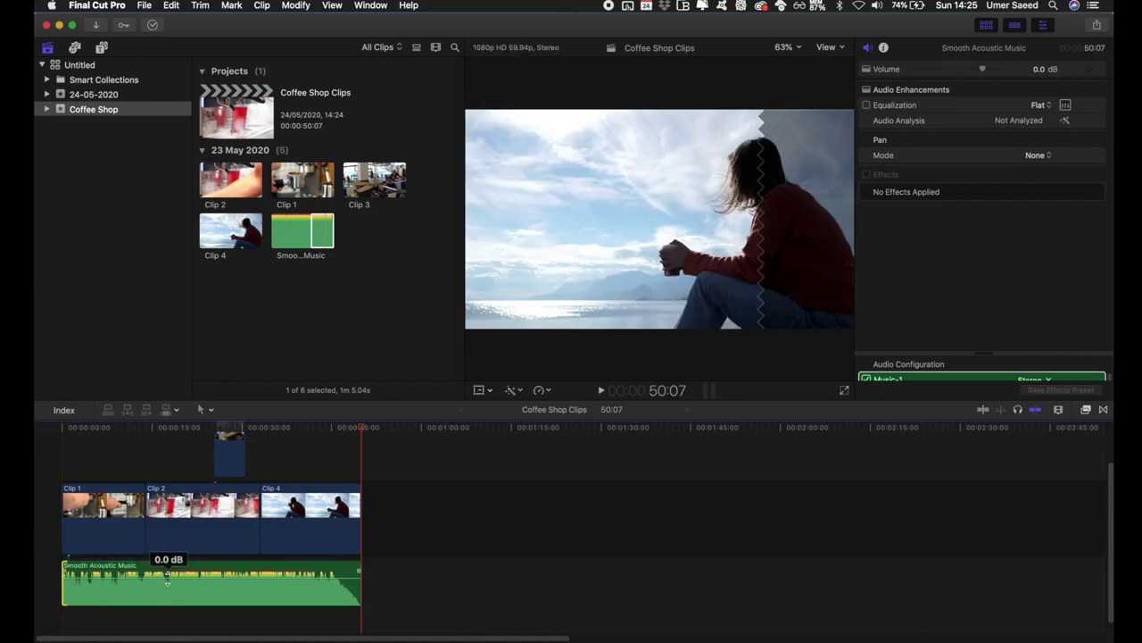
Lower the music track's volume to -7 dB
{"action": "left_click_drag", "start_coordinate": [156, 584], "coordinate": [157, 585]}
{"action": "left_click_drag", "start_coordinate": [155, 582], "coordinate": [156, 582]}
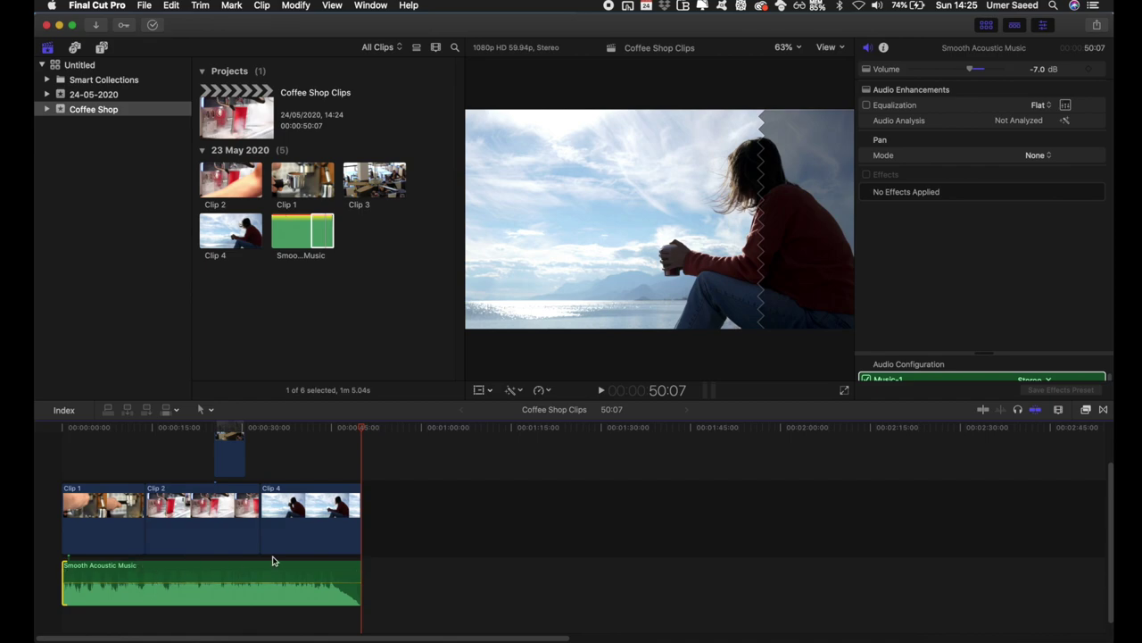
{"action": "scroll", "coordinate": [271, 561], "scroll_direction": "up", "scroll_amount": 2}
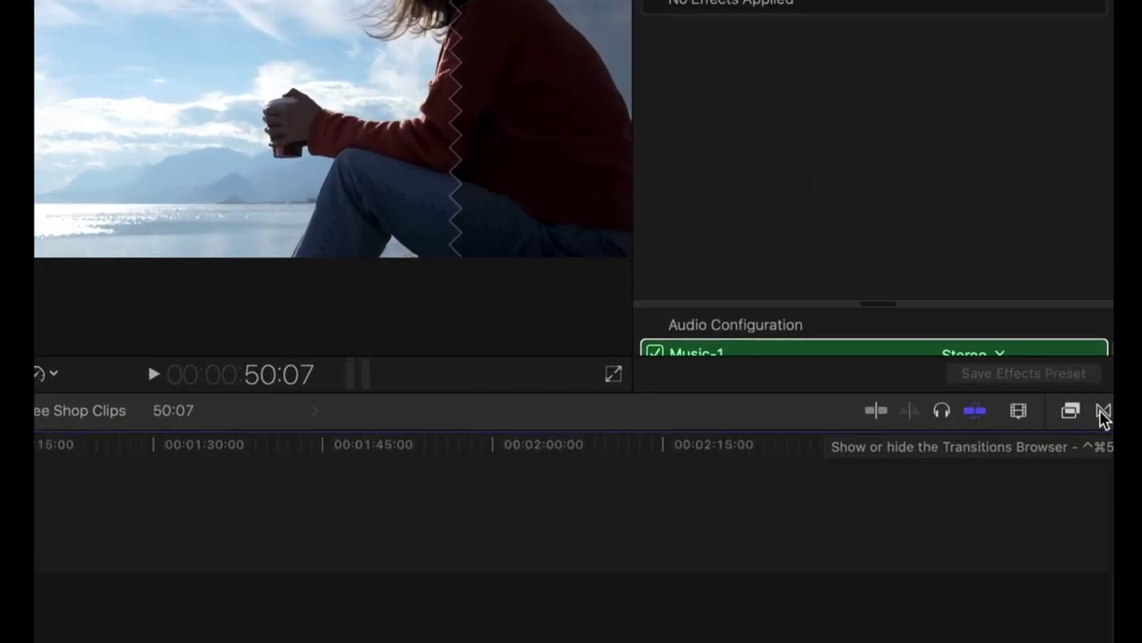
Place a Cross Dissolve transition on the edit between Clip 1 and Clip 2
{"action": "left_click", "coordinate": [1104, 415]}
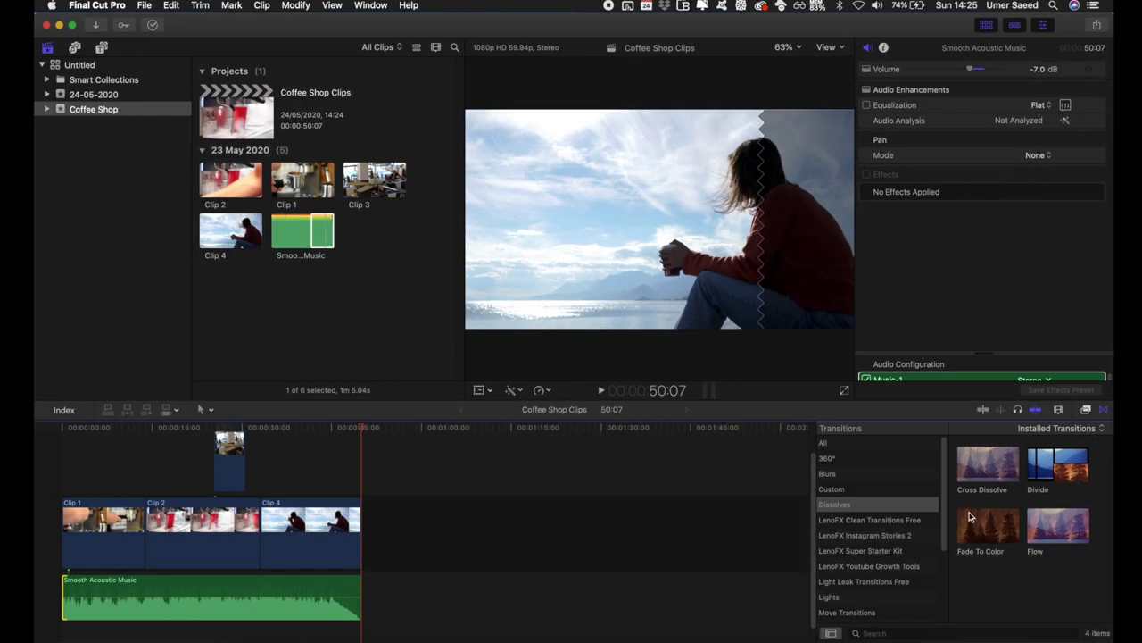
{"action": "left_click", "coordinate": [870, 496]}
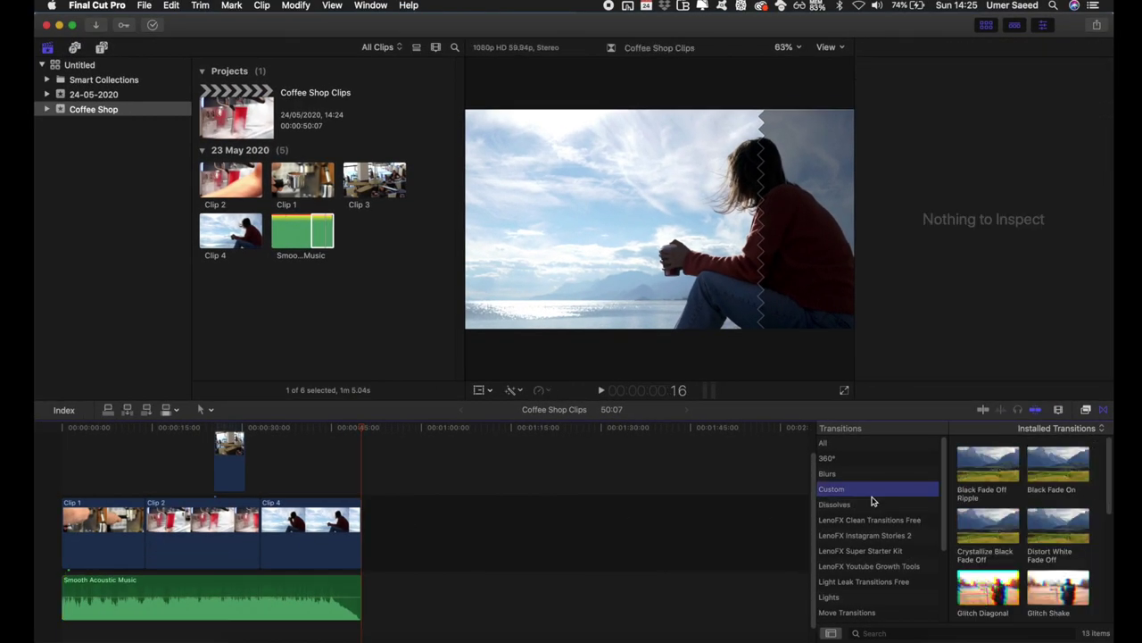
{"action": "scroll", "coordinate": [871, 509], "scroll_direction": "down", "scroll_amount": 4}
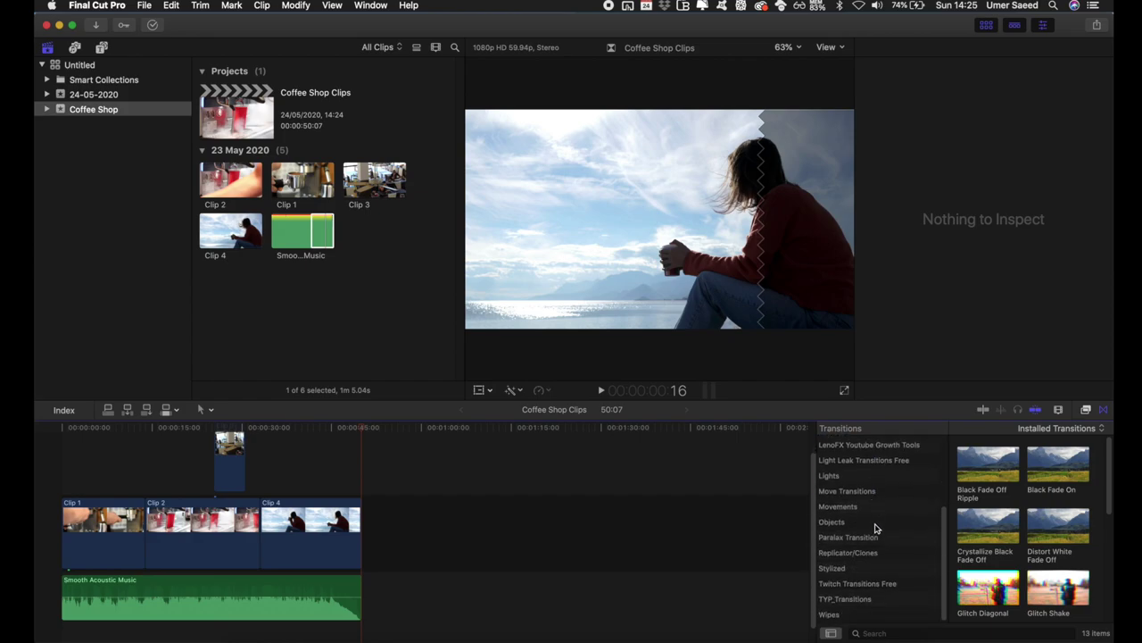
{"action": "scroll", "coordinate": [877, 532], "scroll_direction": "up", "scroll_amount": 4}
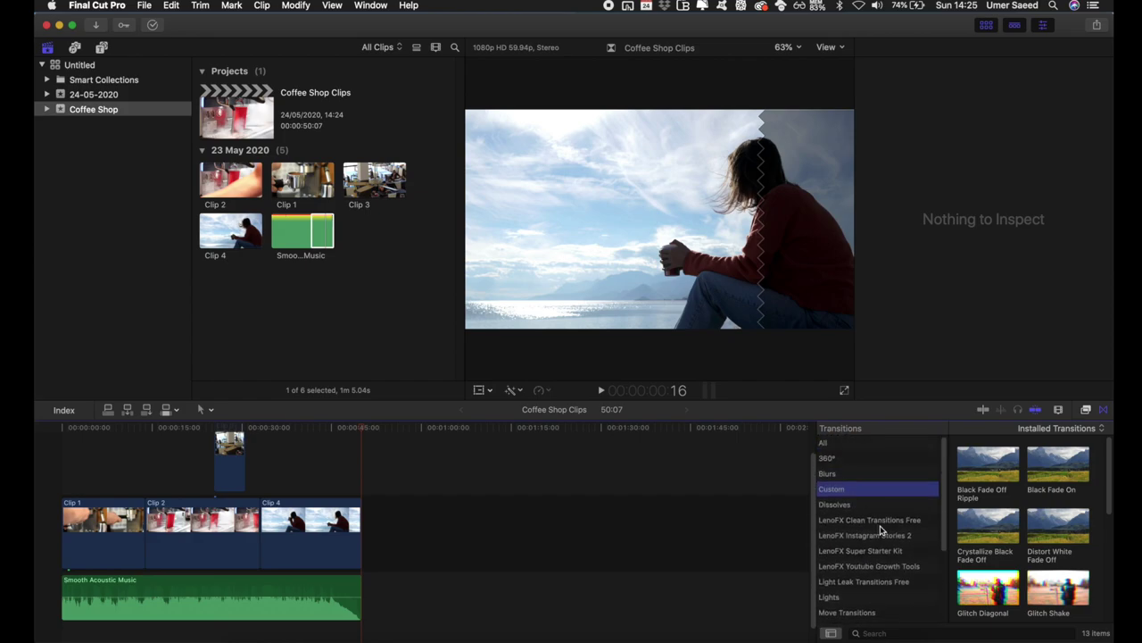
{"action": "left_click", "coordinate": [862, 474]}
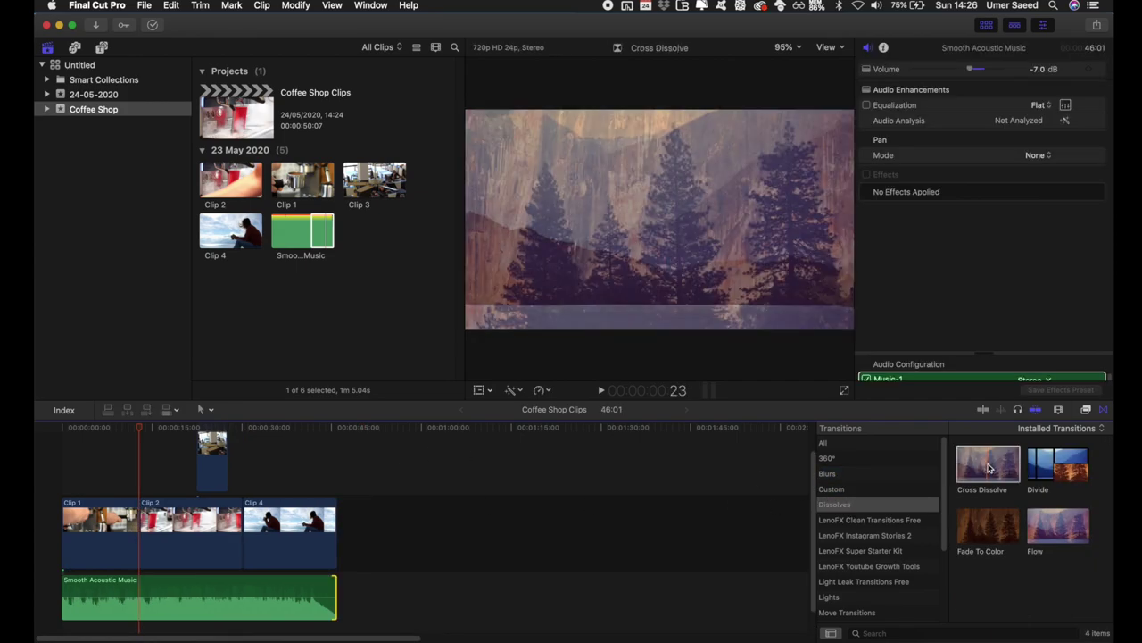
{"action": "mouse_move", "coordinate": [988, 463]}
{"action": "left_mouse_down"}
{"action": "mouse_move", "coordinate": [428, 483]}
{"action": "mouse_move", "coordinate": [141, 535]}
{"action": "left_mouse_up"}
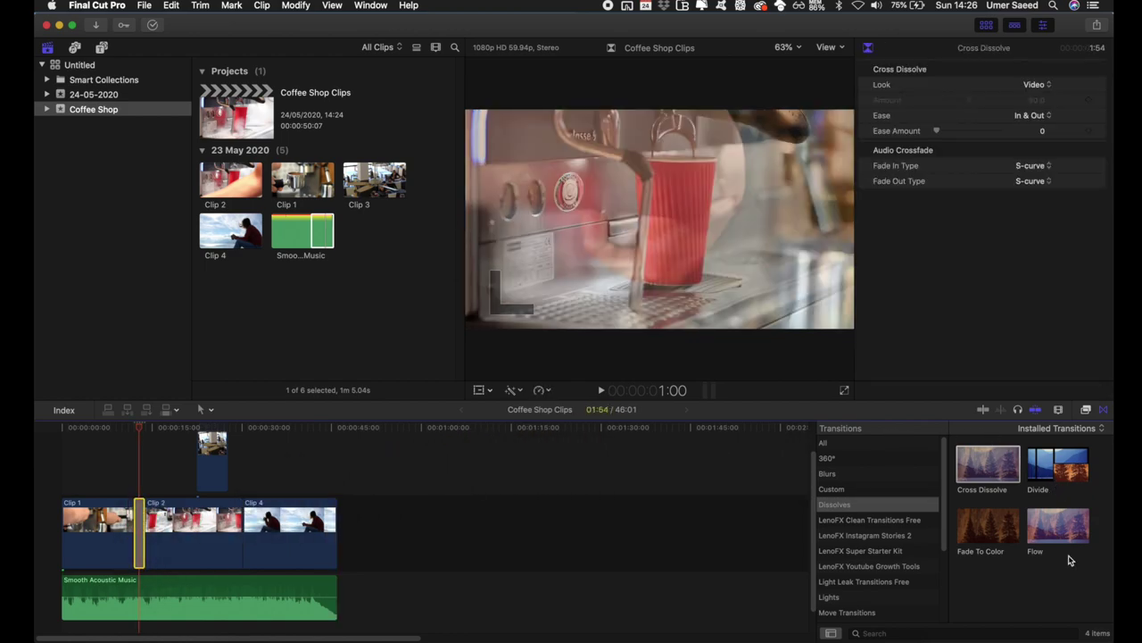
Add a Flow transition between Clip 2 and Clip 4, then hide the transitions list
{"action": "left_click", "coordinate": [1071, 534]}
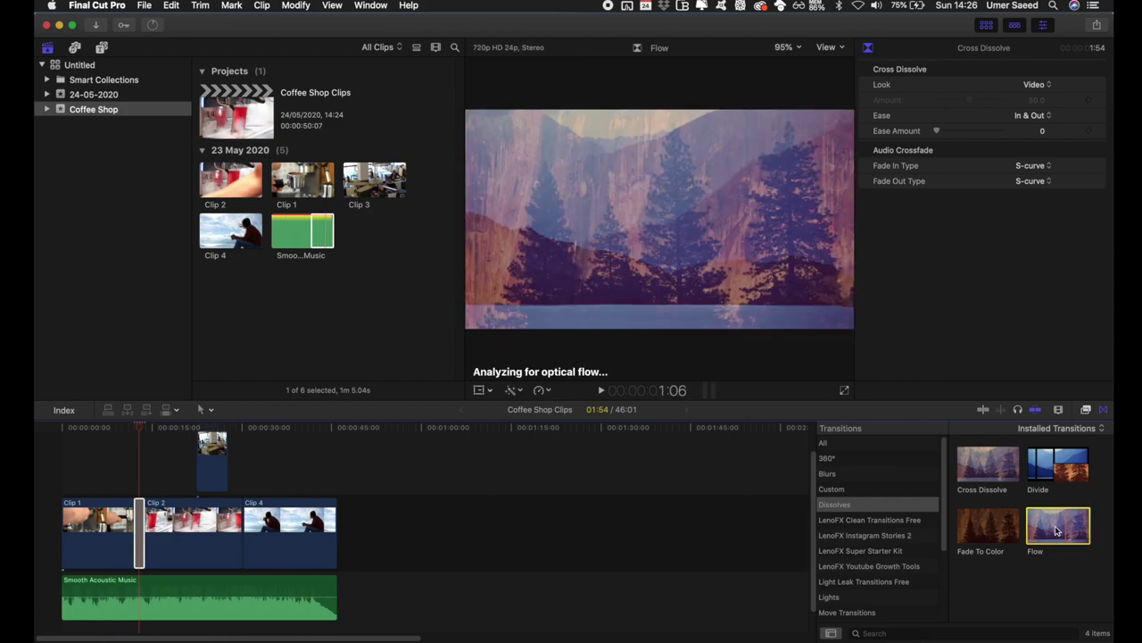
{"action": "left_click_drag", "start_coordinate": [1080, 532], "coordinate": [250, 531]}
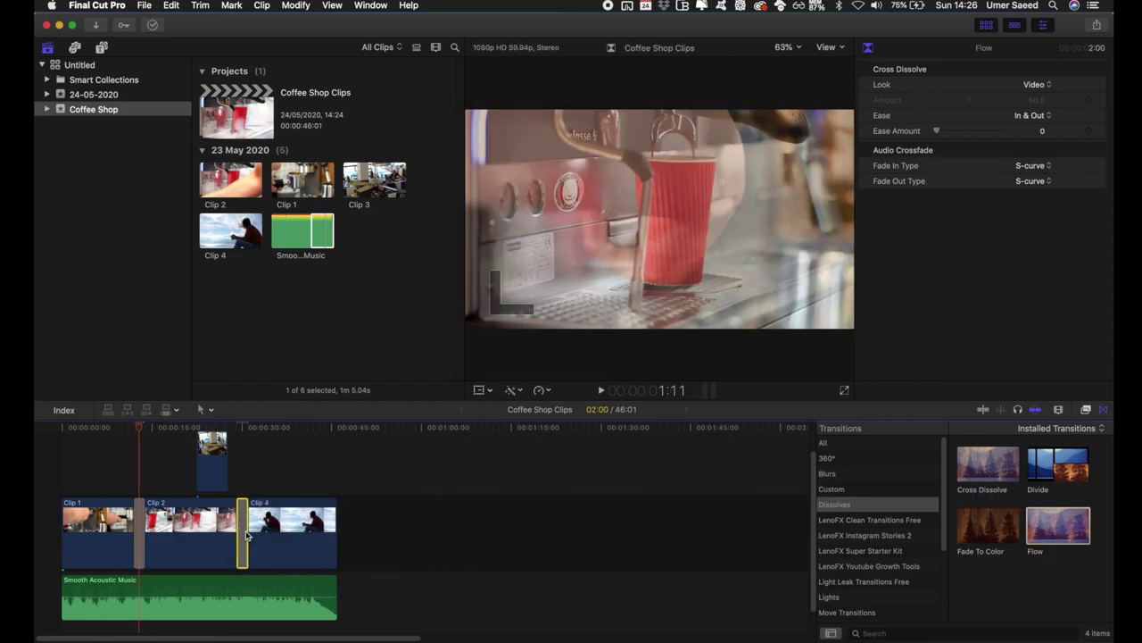
{"action": "left_click", "coordinate": [1107, 410]}
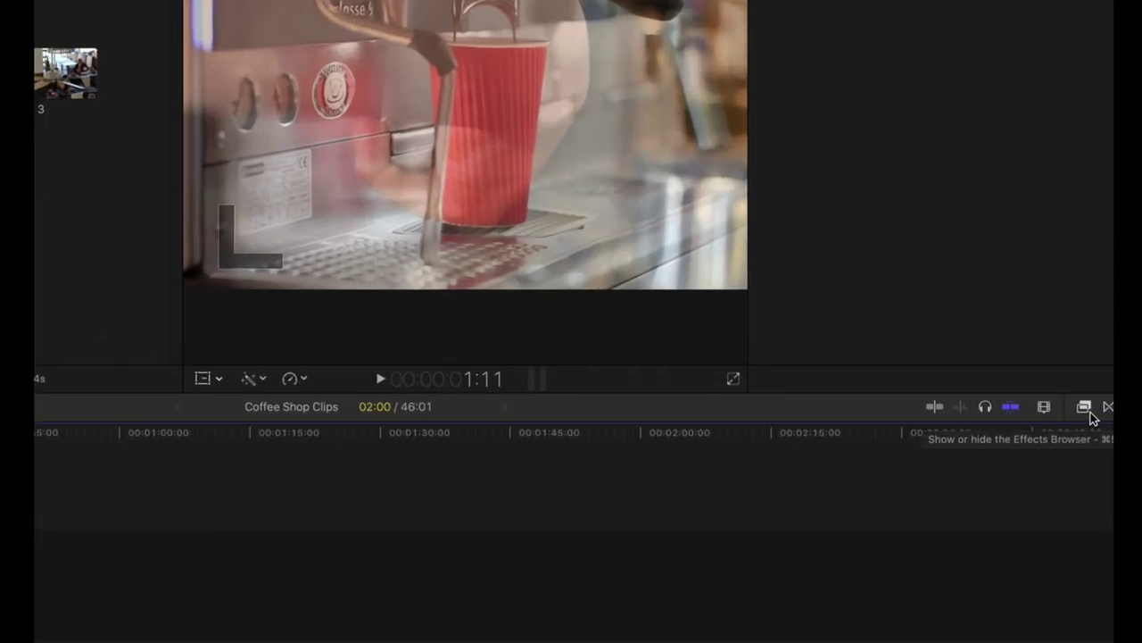
Browse all video effects, filter to the Blur category, then hide the effects browser
{"action": "left_click", "coordinate": [1085, 409]}
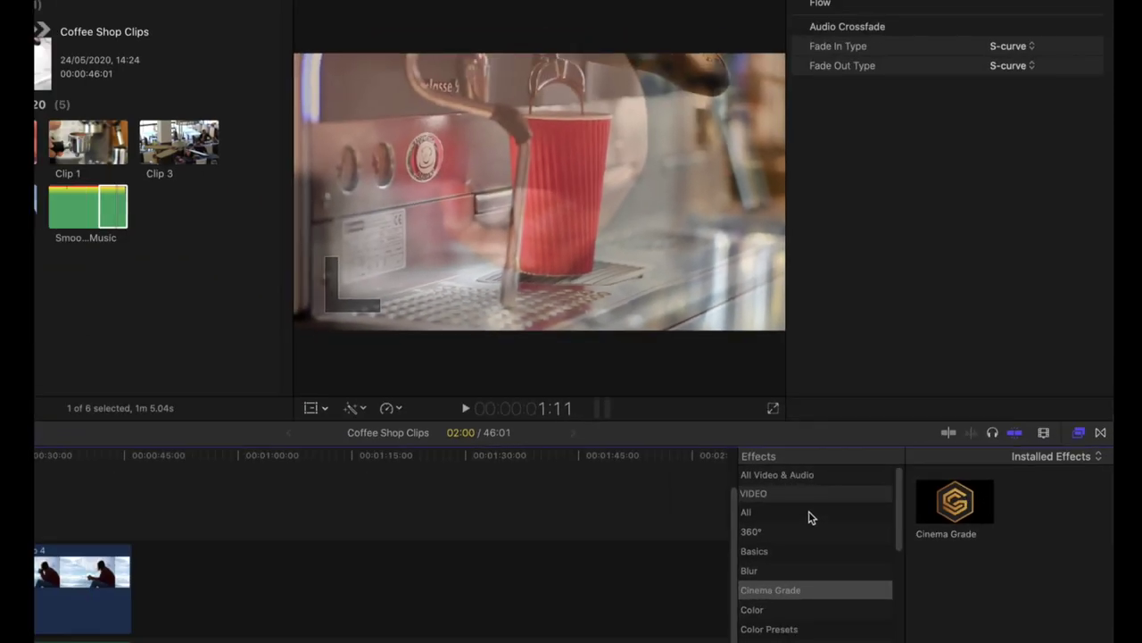
{"action": "left_click", "coordinate": [660, 533]}
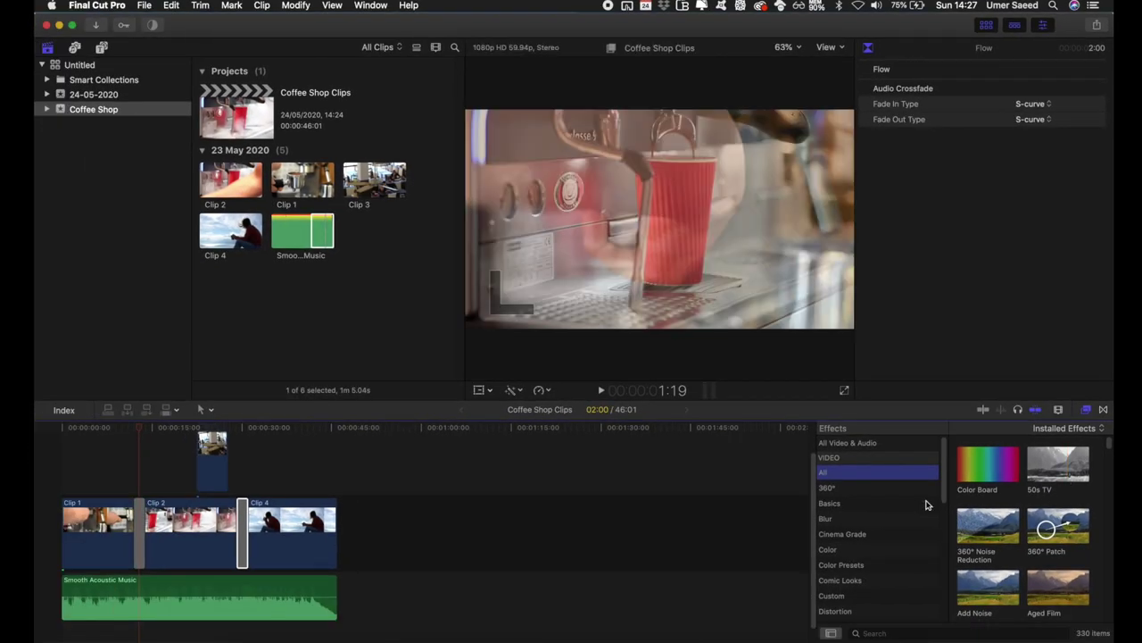
{"action": "scroll", "coordinate": [821, 561], "scroll_direction": "down", "scroll_amount": 1}
{"action": "scroll", "coordinate": [881, 502], "scroll_direction": "down", "scroll_amount": 3}
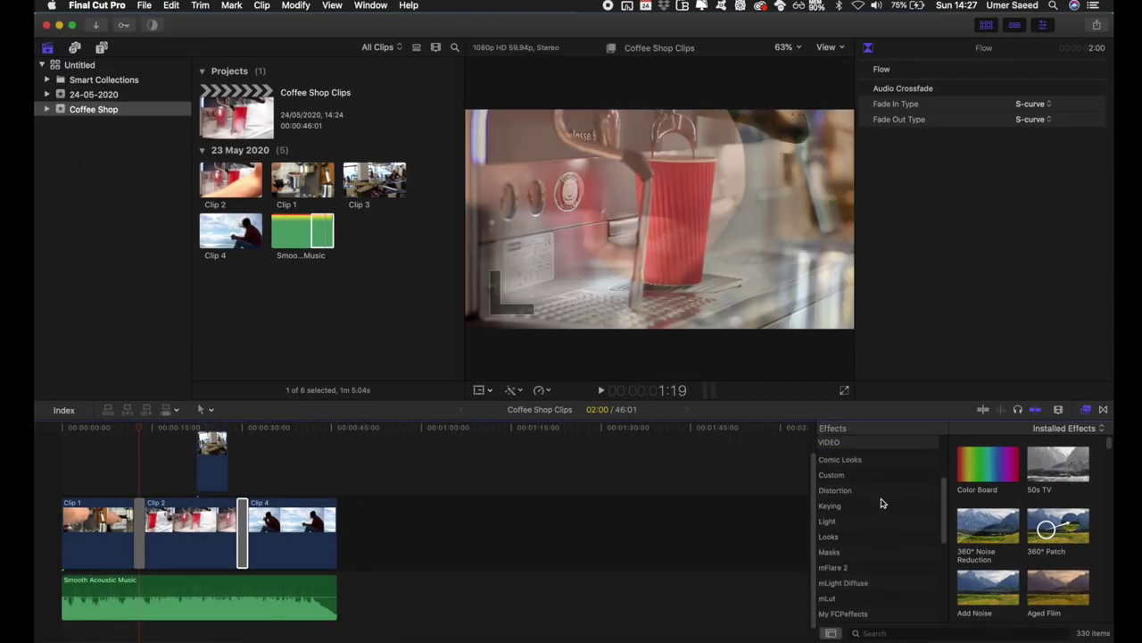
{"action": "scroll", "coordinate": [882, 527], "scroll_direction": "up", "scroll_amount": 4}
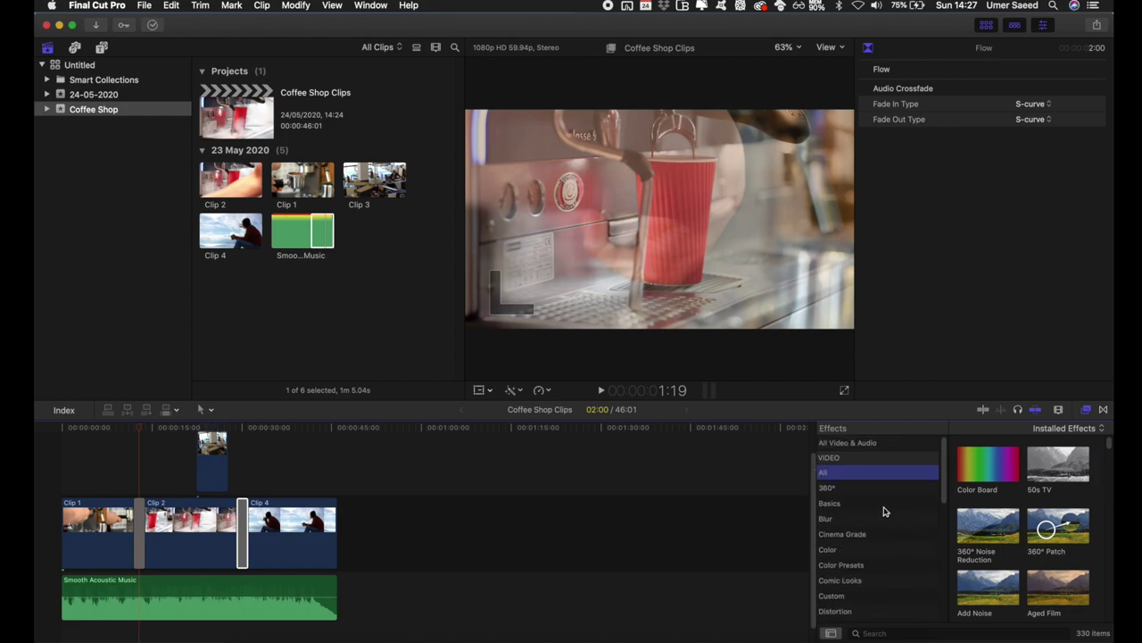
{"action": "left_click", "coordinate": [865, 521]}
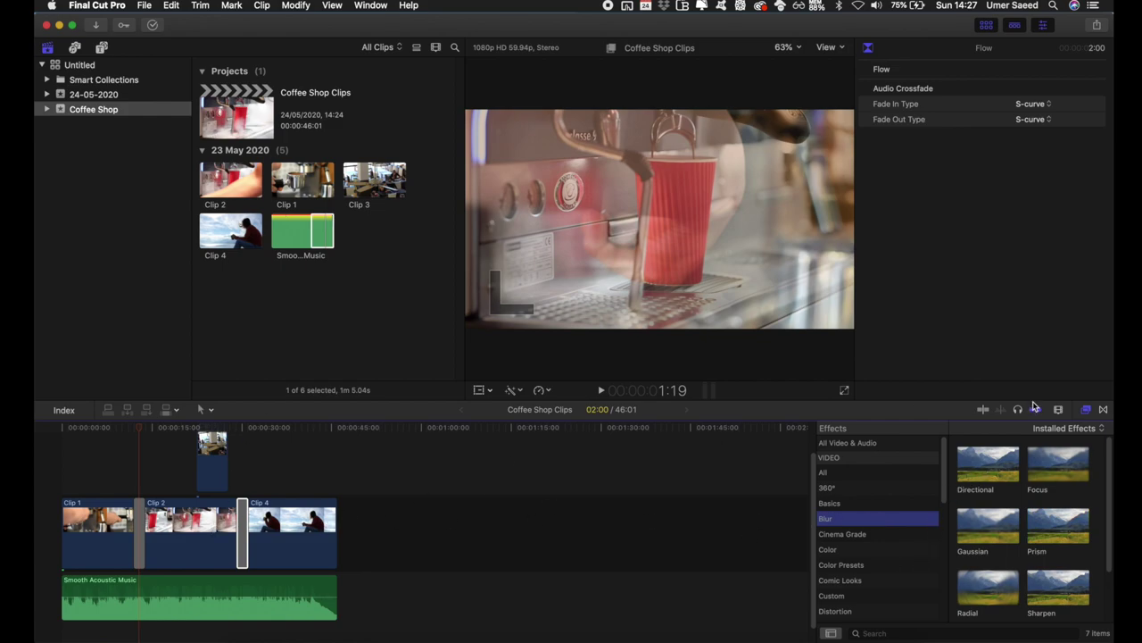
{"action": "left_click", "coordinate": [1087, 411]}
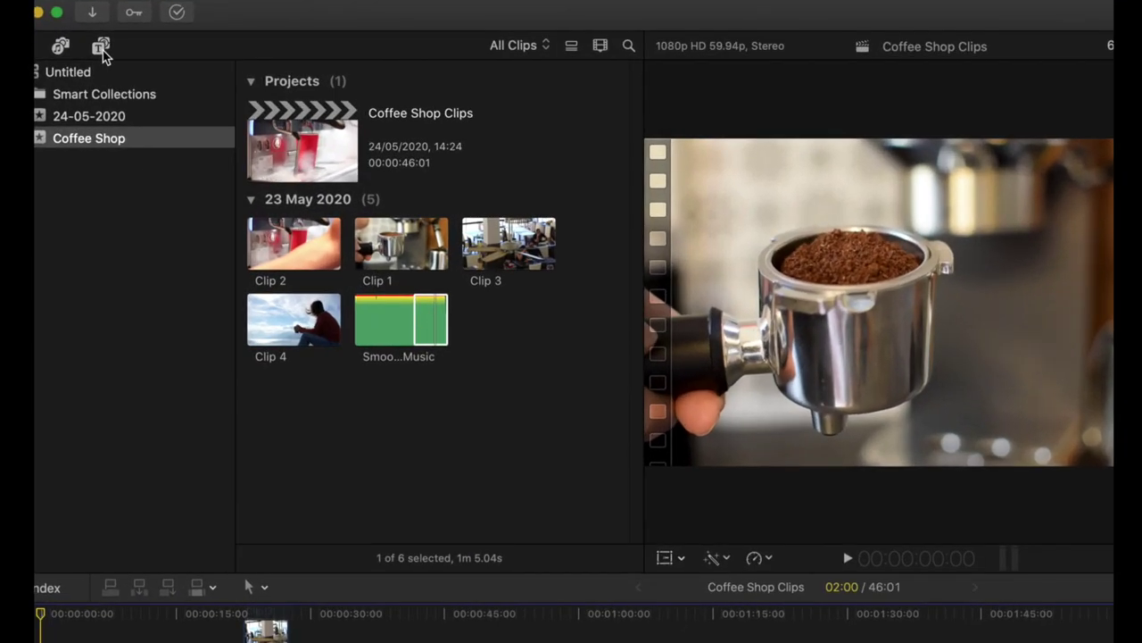
Connect a Basic 3D title from the Titles and Generators 3D category above Clip 1's start
{"action": "left_click", "coordinate": [101, 48]}
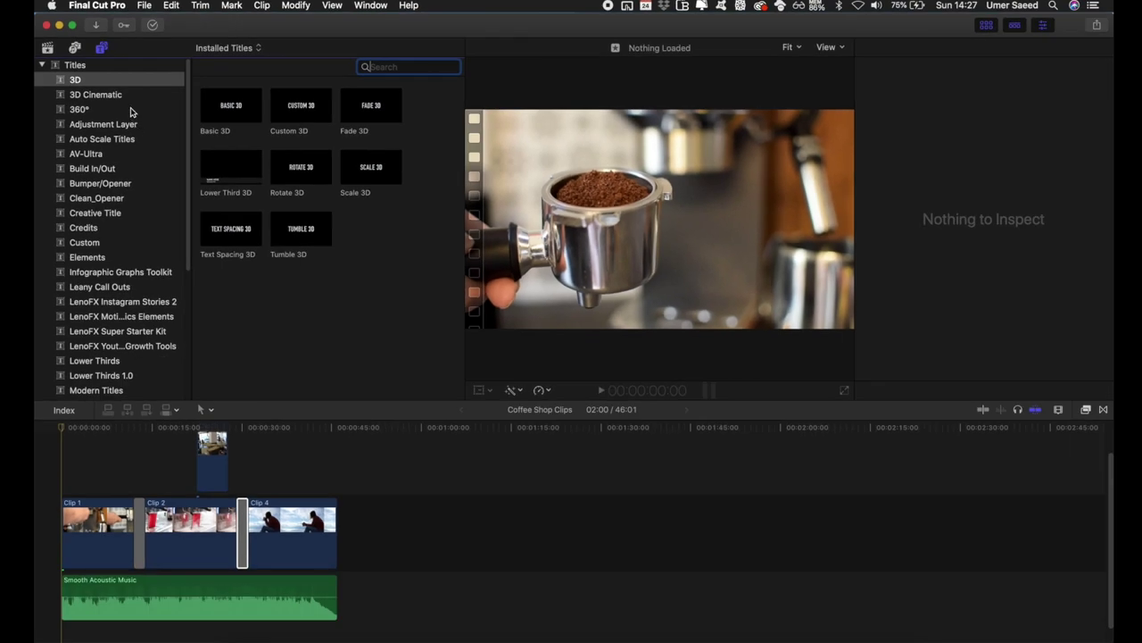
{"action": "scroll", "coordinate": [127, 118], "scroll_direction": "down", "scroll_amount": 5}
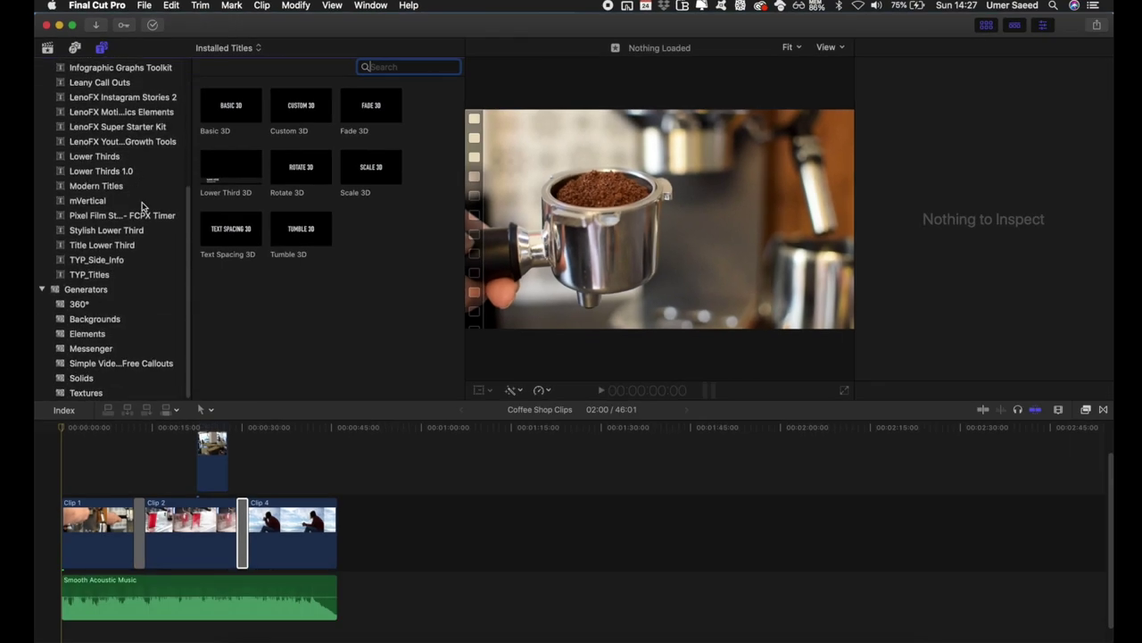
{"action": "scroll", "coordinate": [149, 225], "scroll_direction": "up", "scroll_amount": 5}
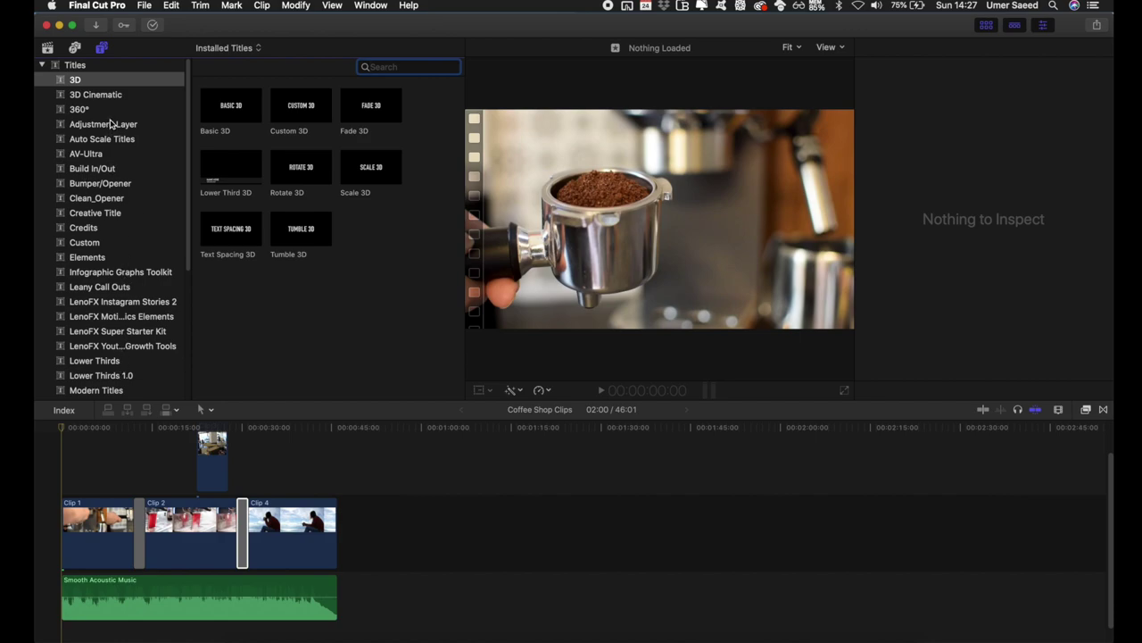
{"action": "left_click_drag", "start_coordinate": [234, 107], "coordinate": [95, 486]}
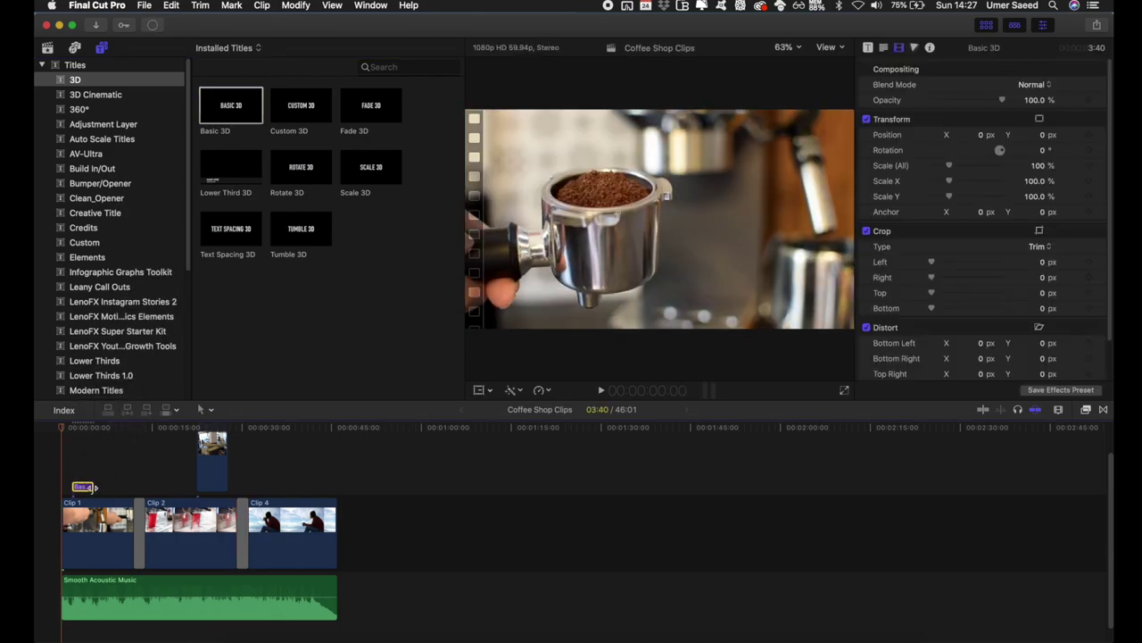
Lengthen the Basic 3D title and select it with the playhead inside it
{"action": "left_click_drag", "start_coordinate": [89, 487], "coordinate": [123, 486]}
{"action": "left_click", "coordinate": [97, 429]}
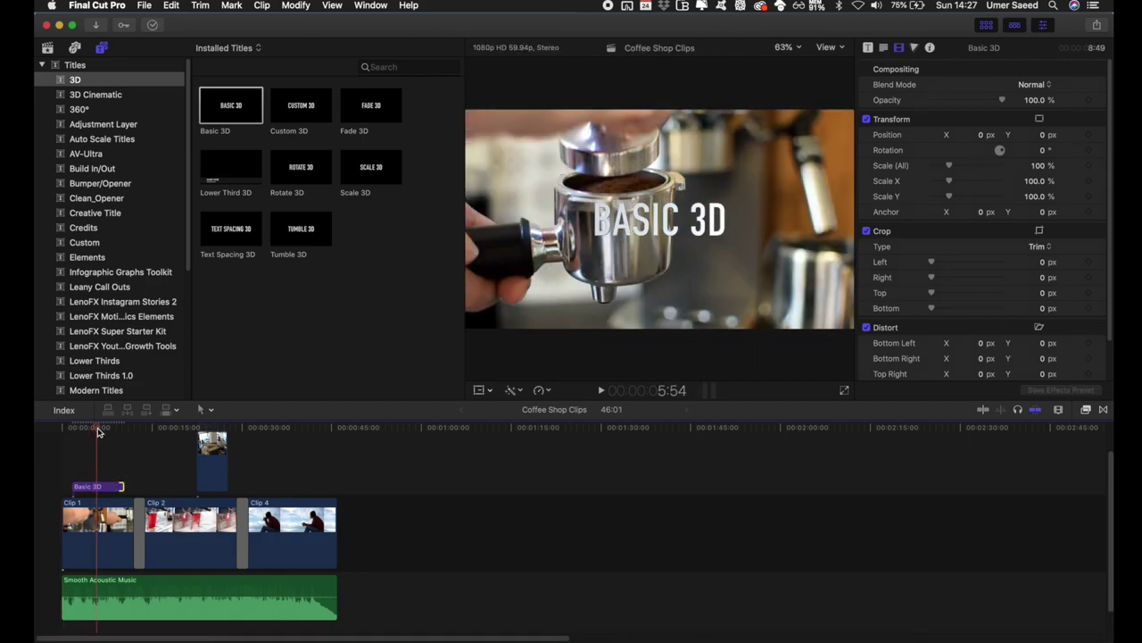
{"action": "left_click", "coordinate": [108, 495]}
{"action": "left_click", "coordinate": [90, 487]}
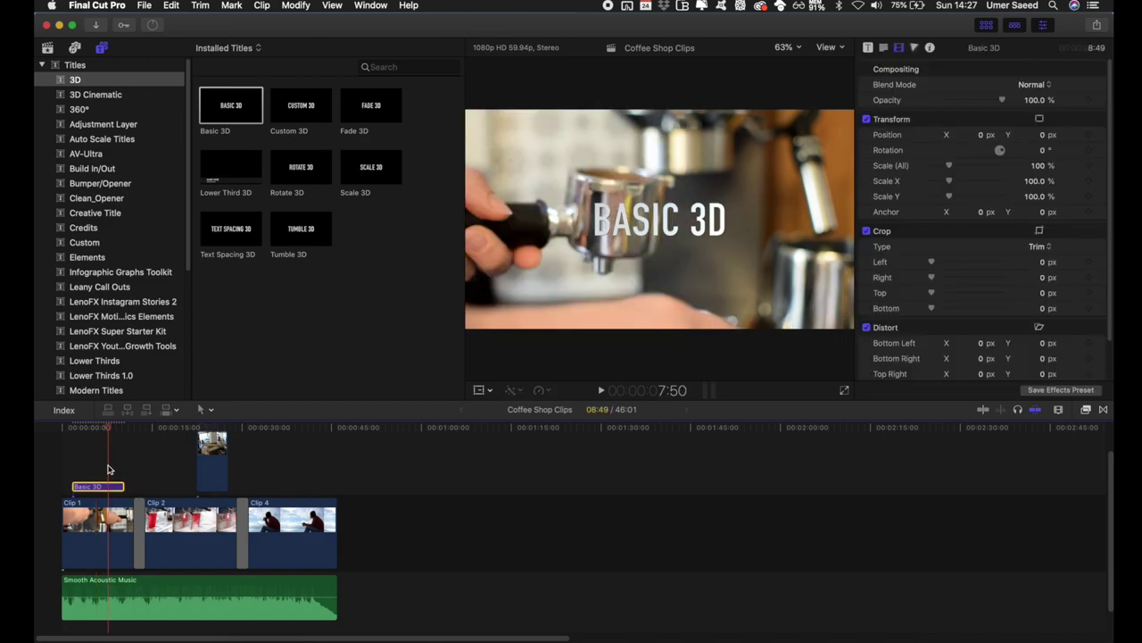
Replace the title's BASIC 3D wording with COFFEE SHOP and return the playhead to the start
{"action": "left_click", "coordinate": [659, 230]}
{"action": "double_click", "coordinate": [658, 229]}
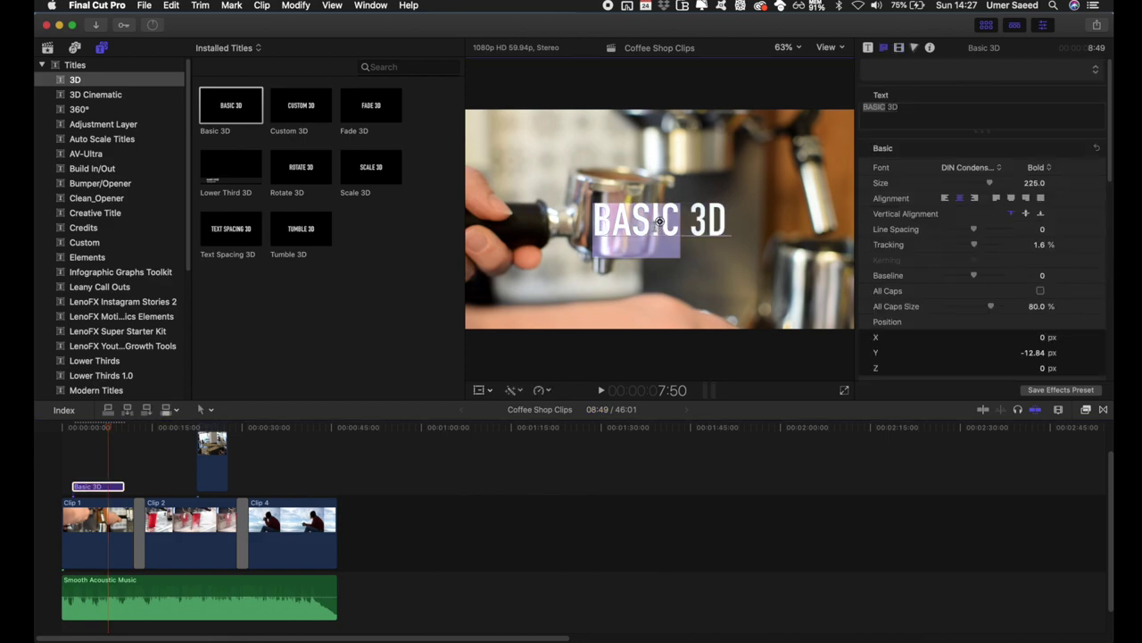
{"action": "triple_click", "coordinate": [659, 221]}
{"action": "key", "text": "BackSpace"}
{"action": "type", "text": "COFFEE SHOP"}
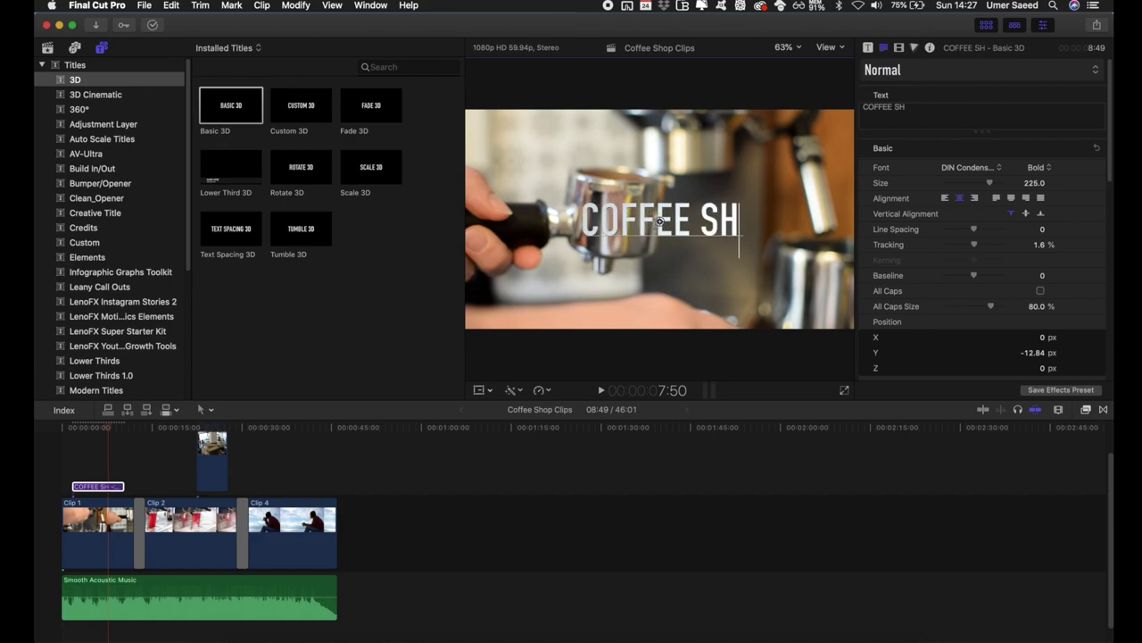
{"action": "left_click", "coordinate": [93, 429]}
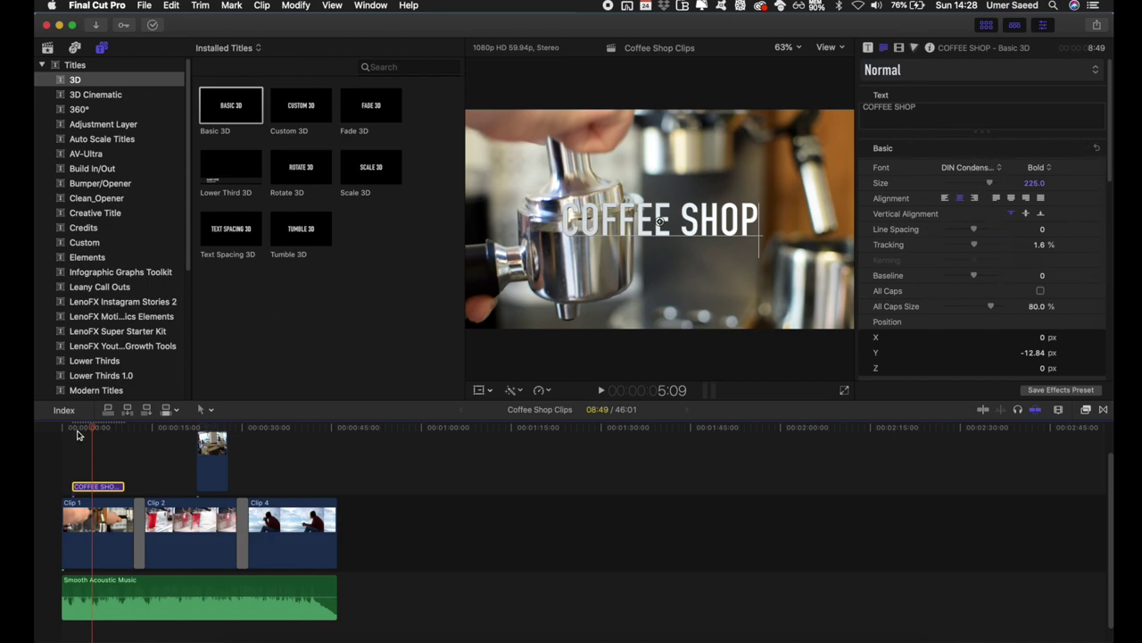
{"action": "left_click_drag", "start_coordinate": [91, 429], "coordinate": [62, 431]}
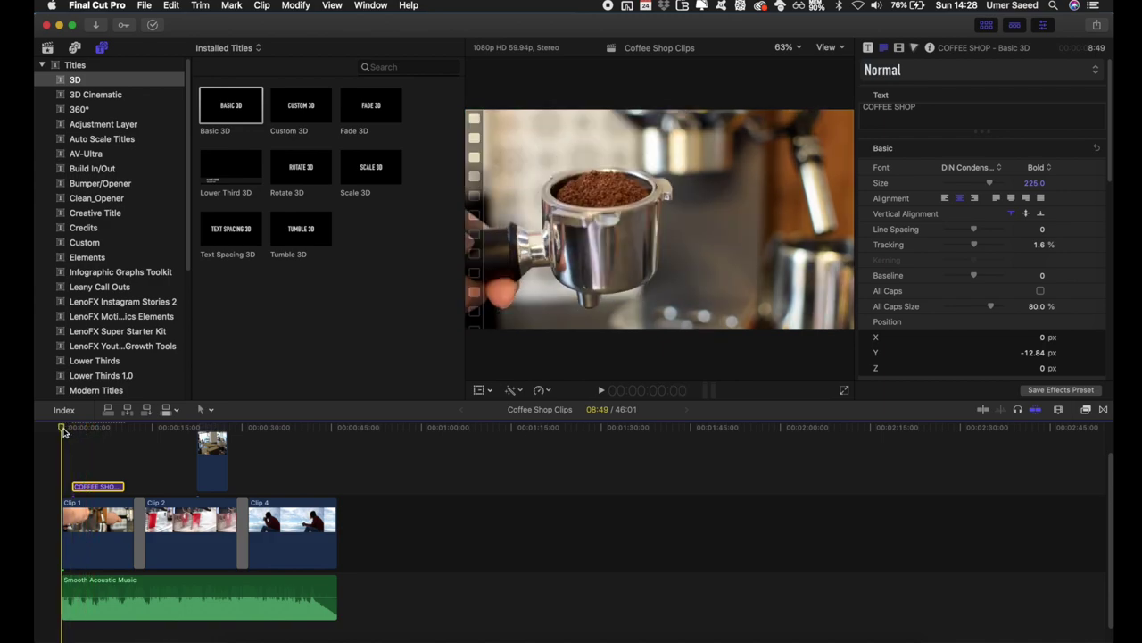
{"action": "key", "text": "space"}
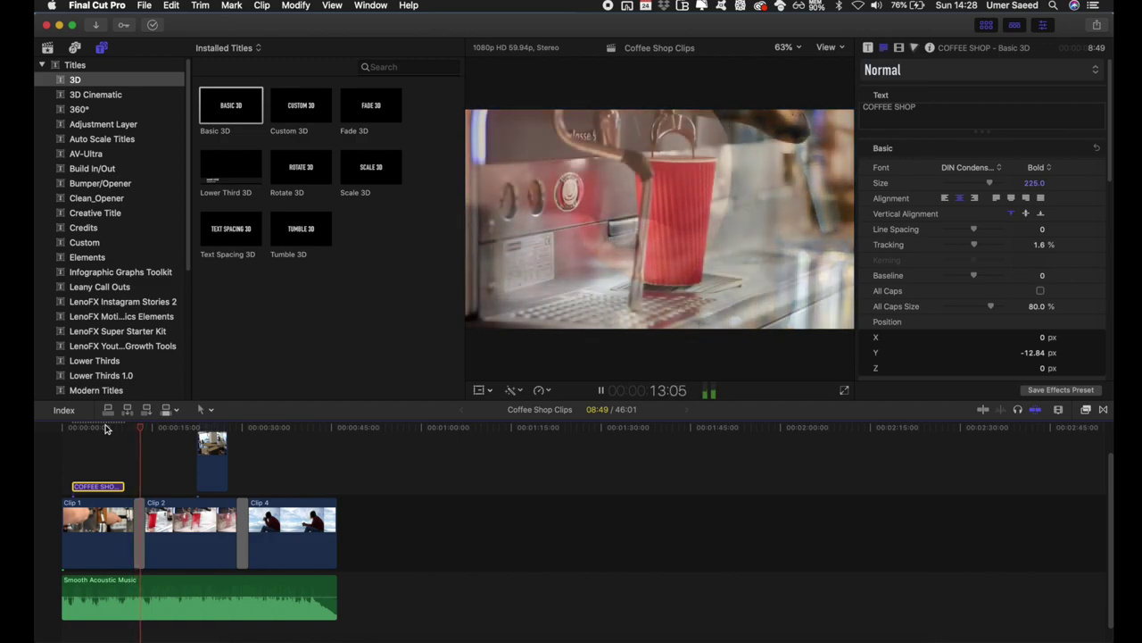
{"action": "key", "text": "space"}
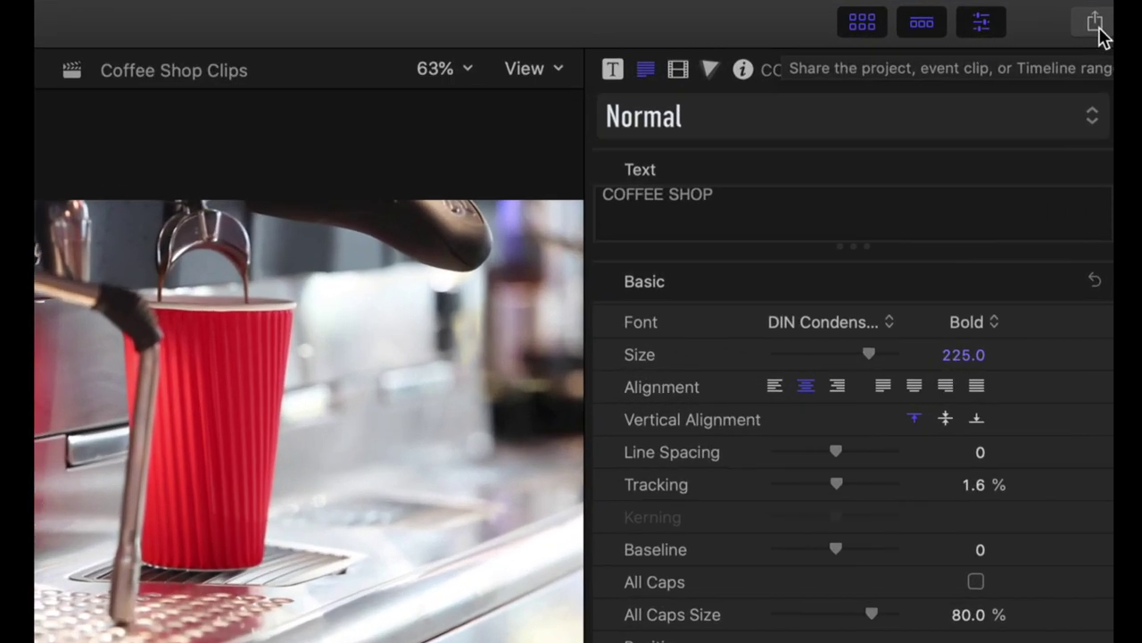
Set up a 1920 x 1080 Master File export using H.264 Better Quality and continue to saving
{"action": "left_click", "coordinate": [1095, 24]}
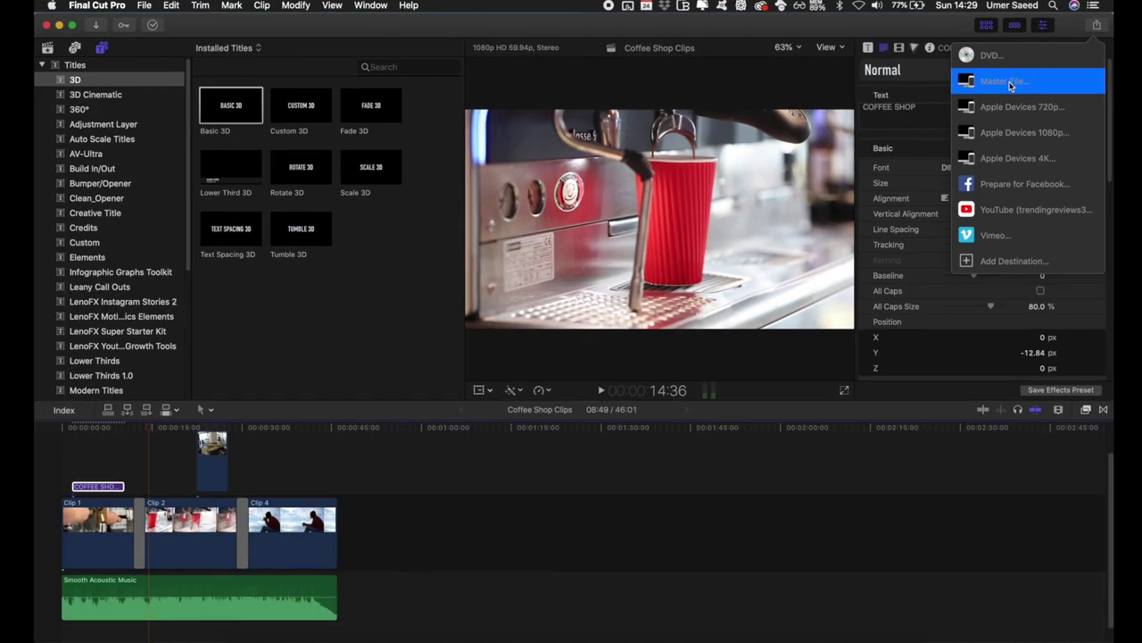
{"action": "left_click", "coordinate": [1011, 86]}
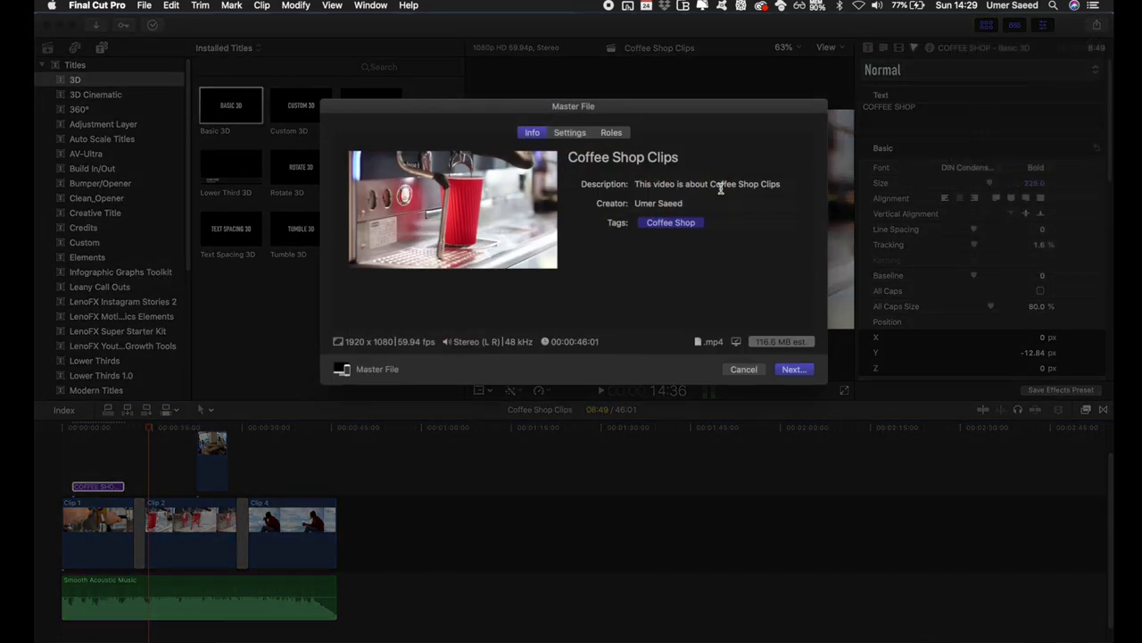
{"action": "left_click", "coordinate": [581, 134]}
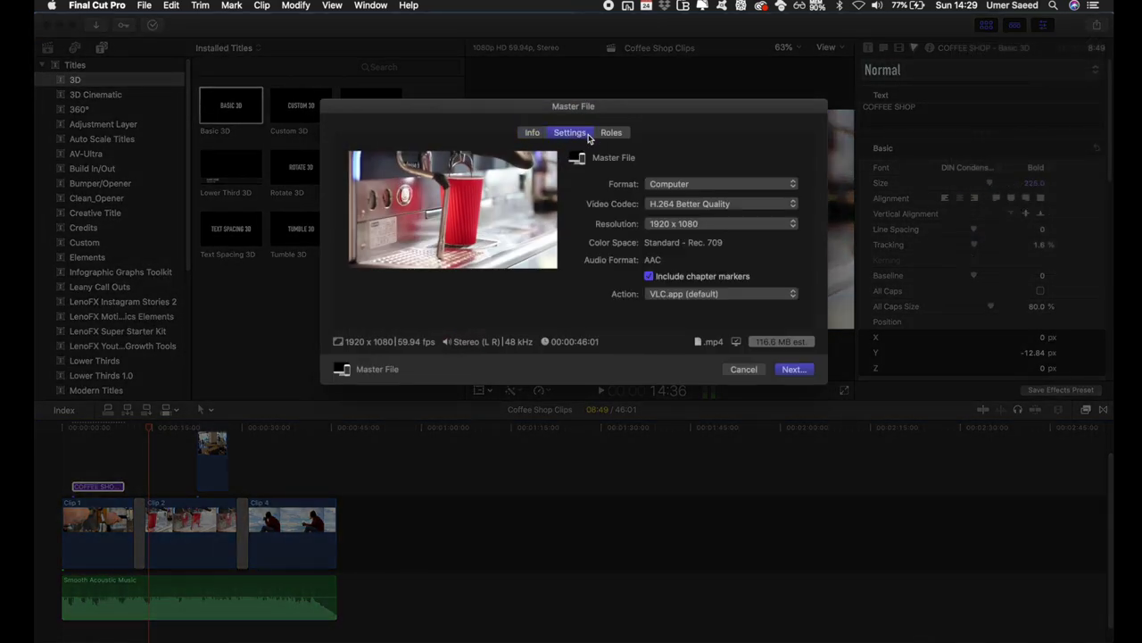
{"action": "left_click", "coordinate": [714, 205]}
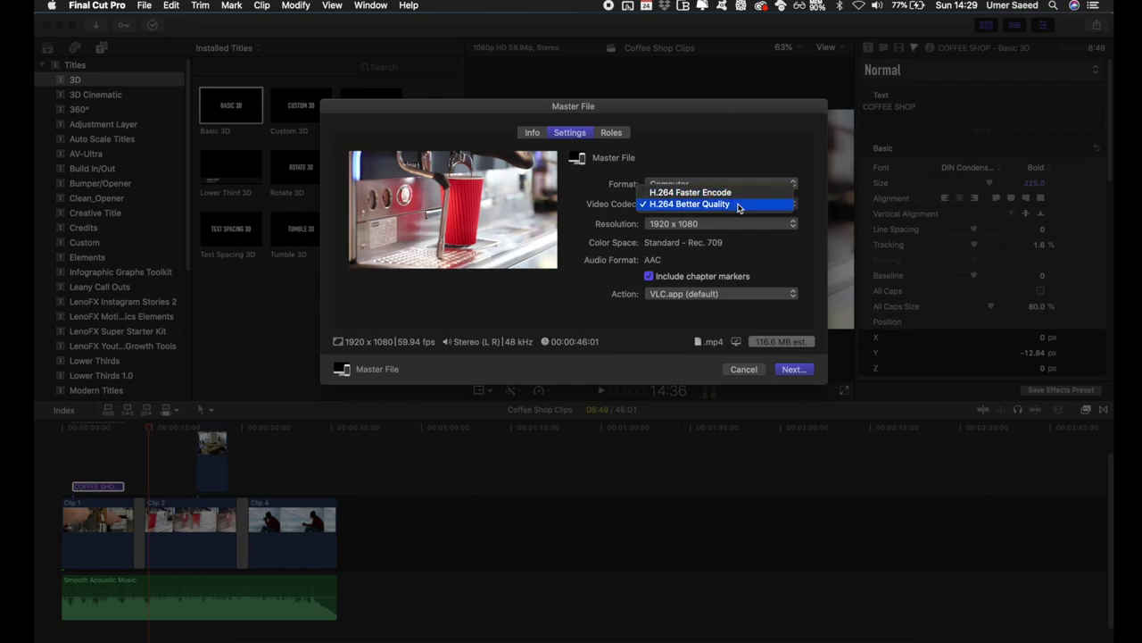
{"action": "left_click", "coordinate": [738, 208]}
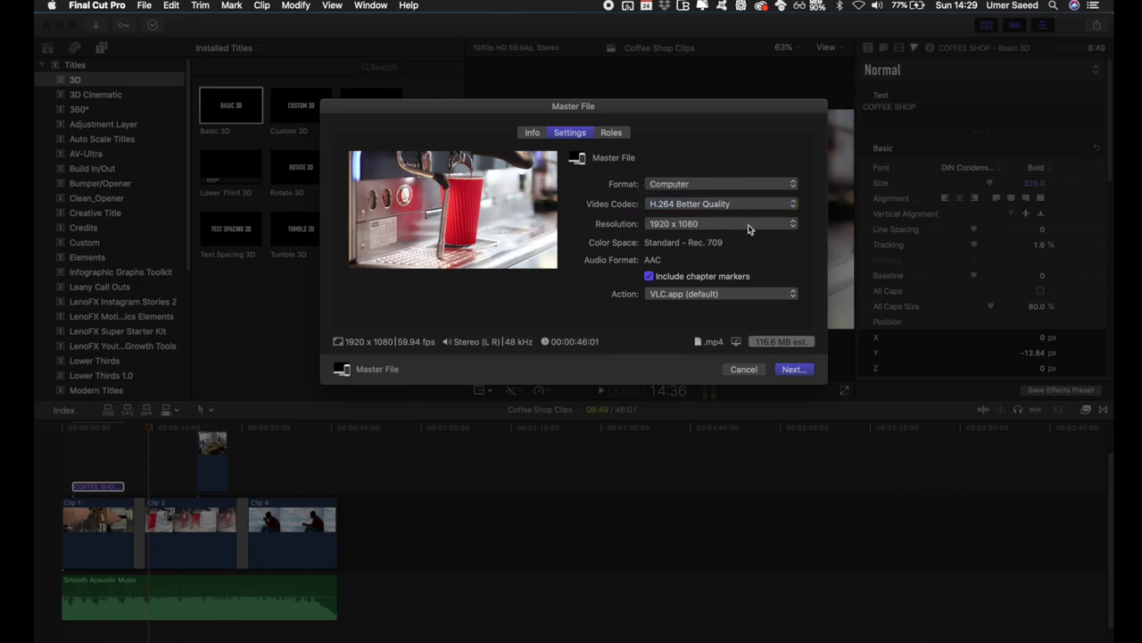
{"action": "left_click", "coordinate": [794, 369]}
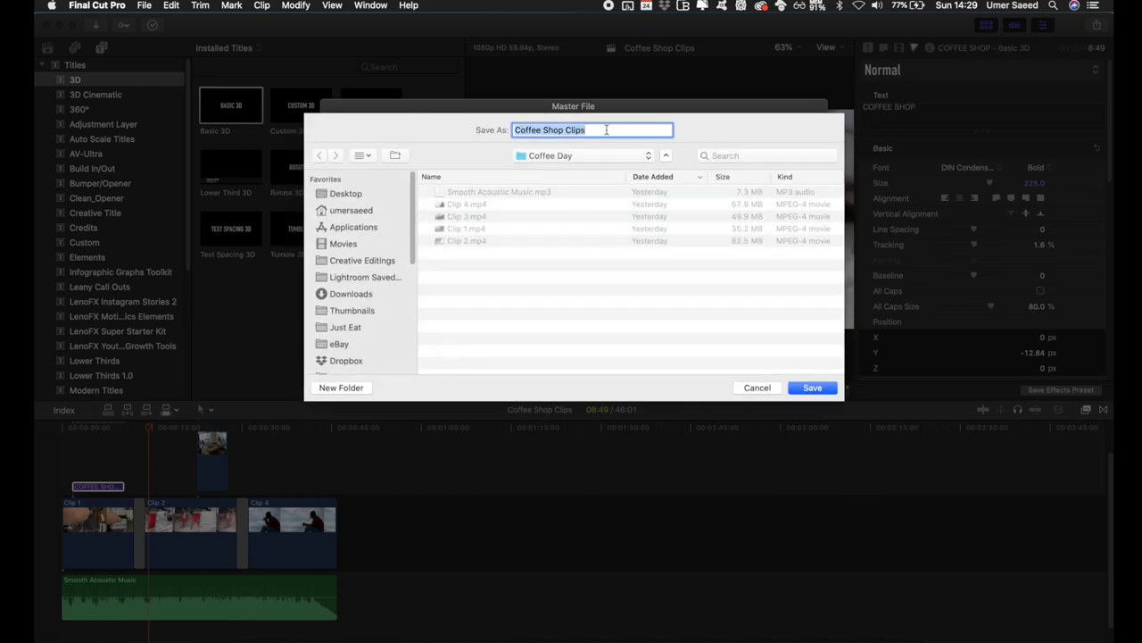
Save the Coffee Shop Clips master file and show its Background Tasks progress centred on screen
{"action": "left_click", "coordinate": [813, 388]}
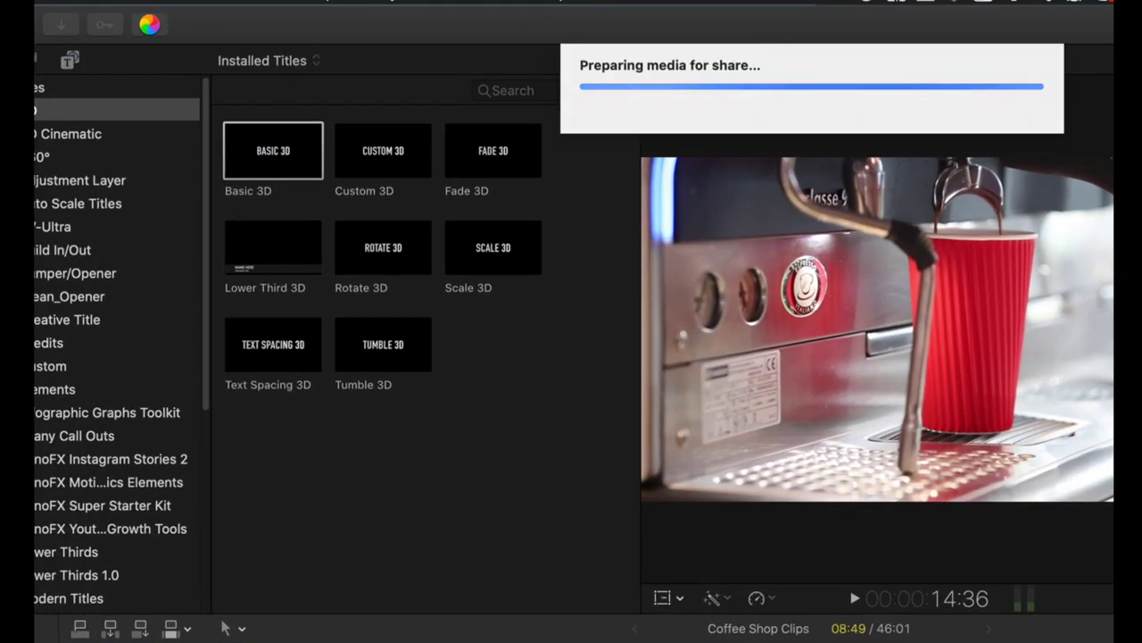
{"action": "left_click", "coordinate": [152, 30]}
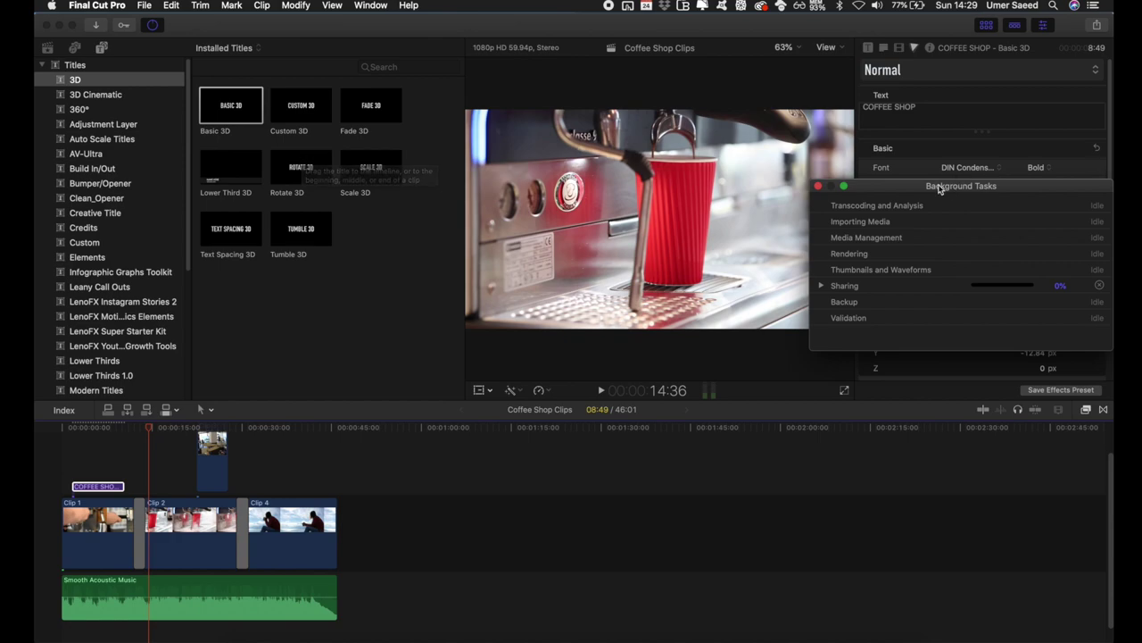
{"action": "left_click_drag", "start_coordinate": [901, 211], "coordinate": [449, 190]}
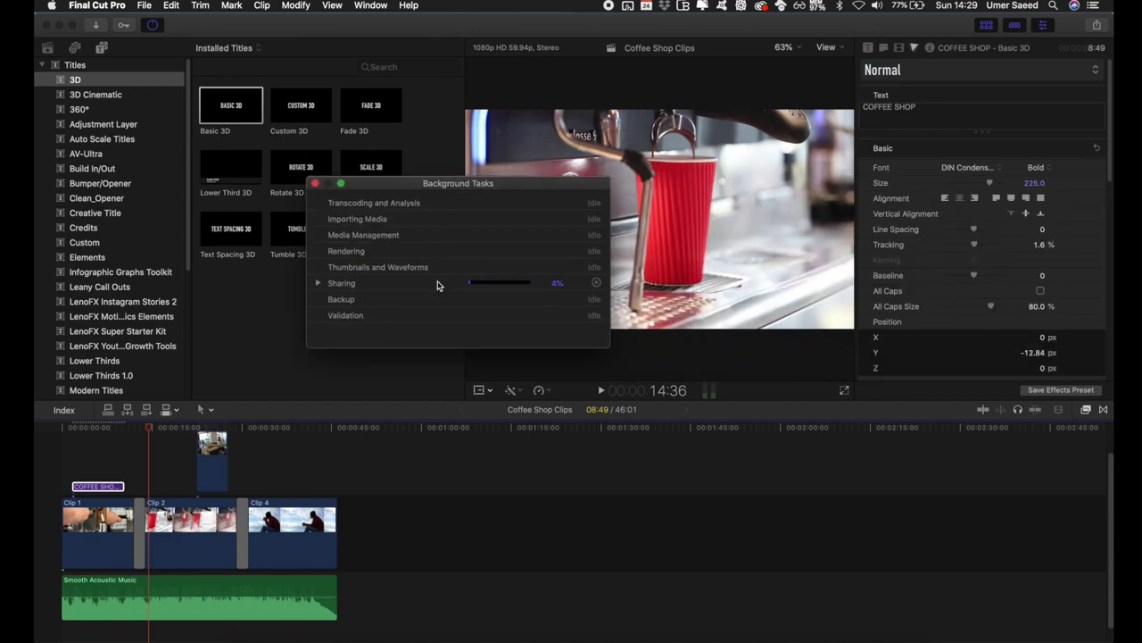